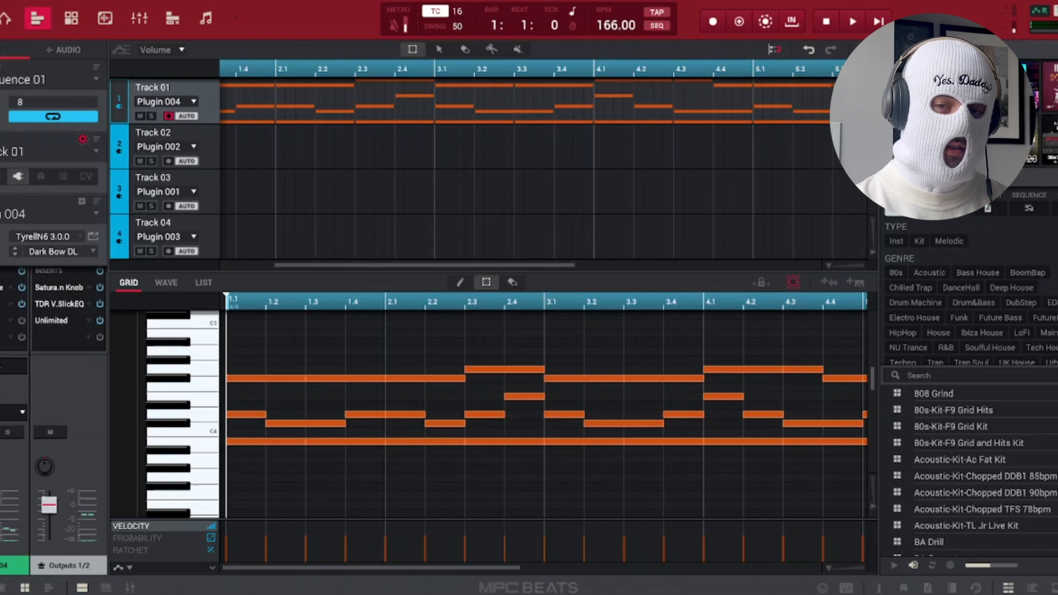
Step: Play back the Track 01 melody from the start of the sequence
left_click_drag(253, 349, 234, 469)
left_click(234, 469)
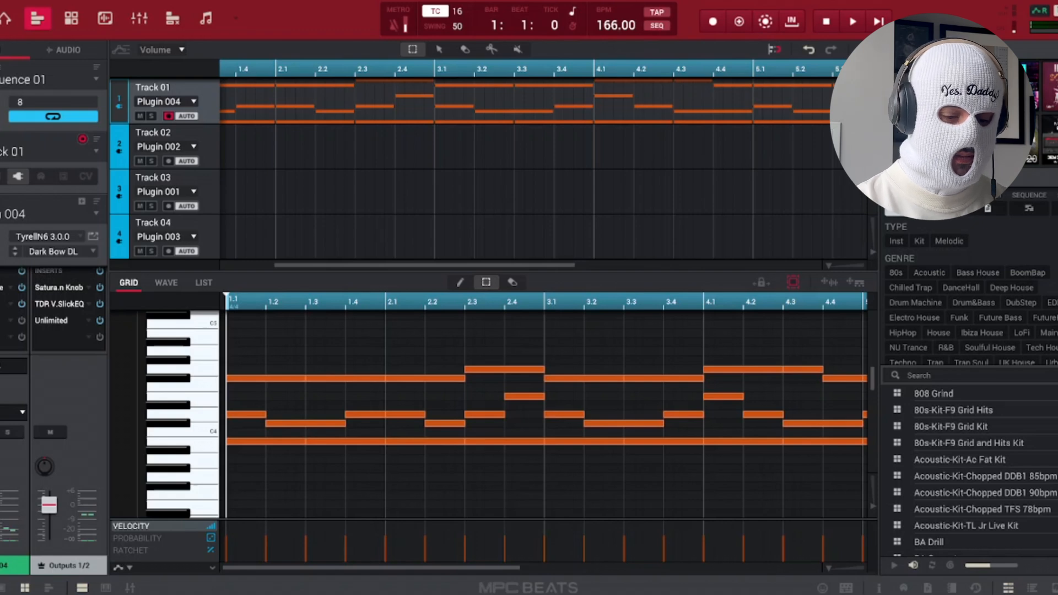
key("space")
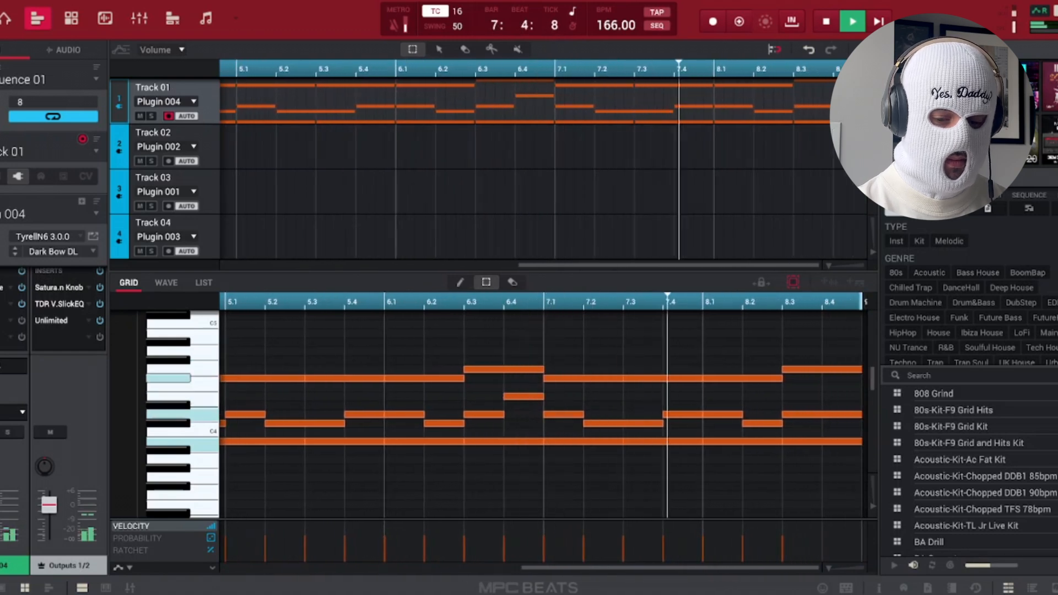
key("space")
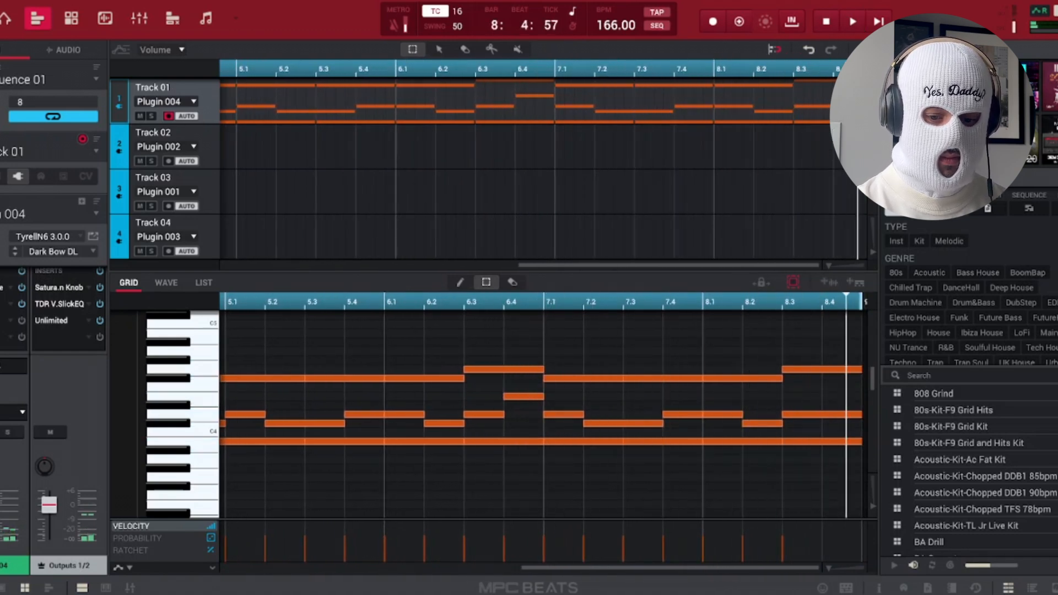
Step: Play back Track 02 together with the Track 01 melody
scroll(543, 414, "left", 10)
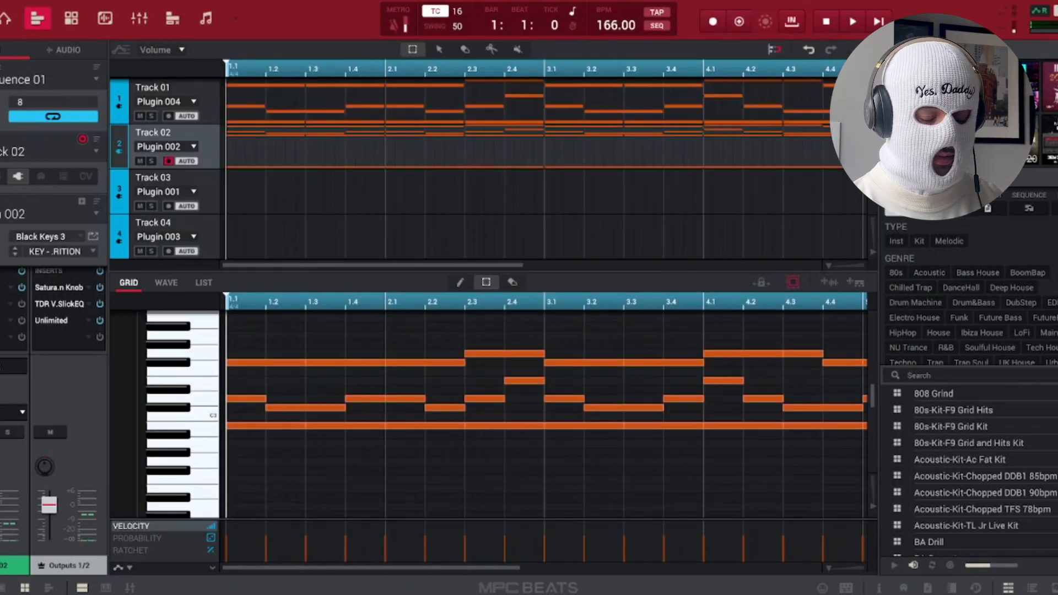
key("space")
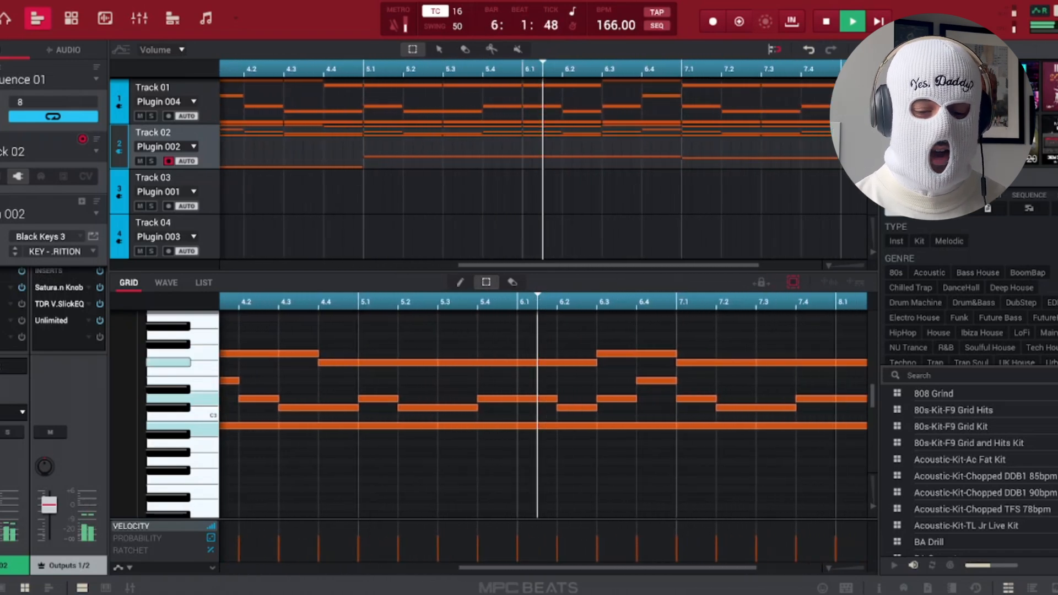
key("space")
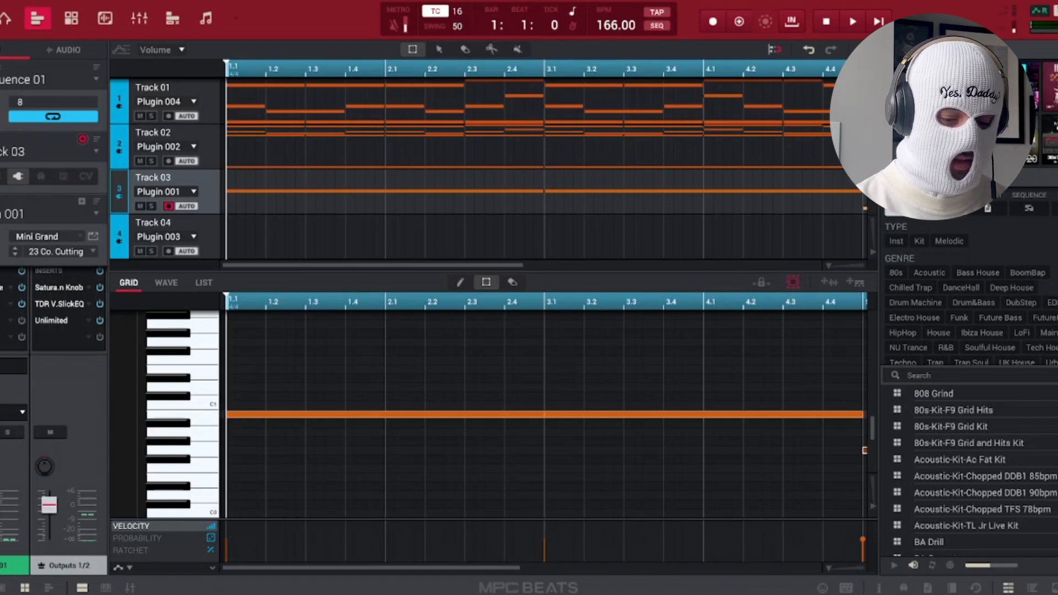
Step: Transpose the selected Track 03 notes from bar 5 onward up one octave and play the result
scroll(543, 415, "right", 8)
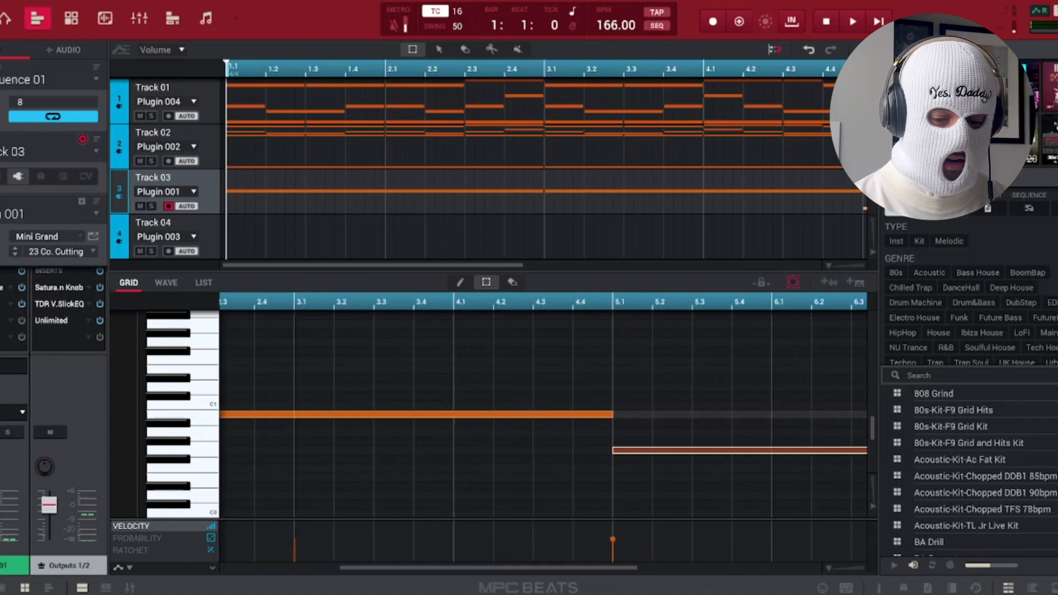
scroll(543, 415, "left", 1)
scroll(543, 415, "left", 7)
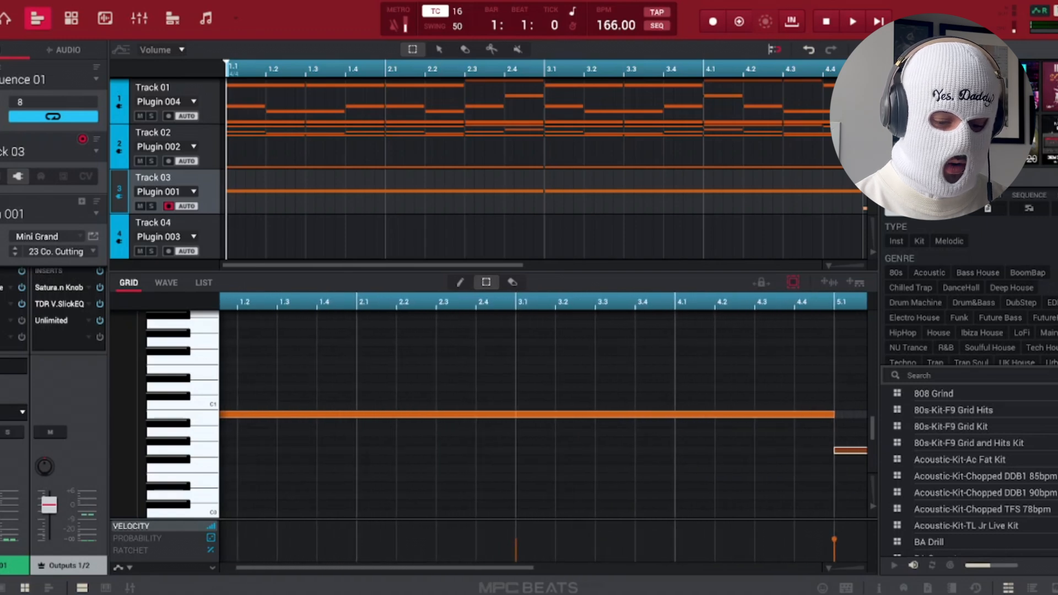
scroll(544, 415, "right", 7)
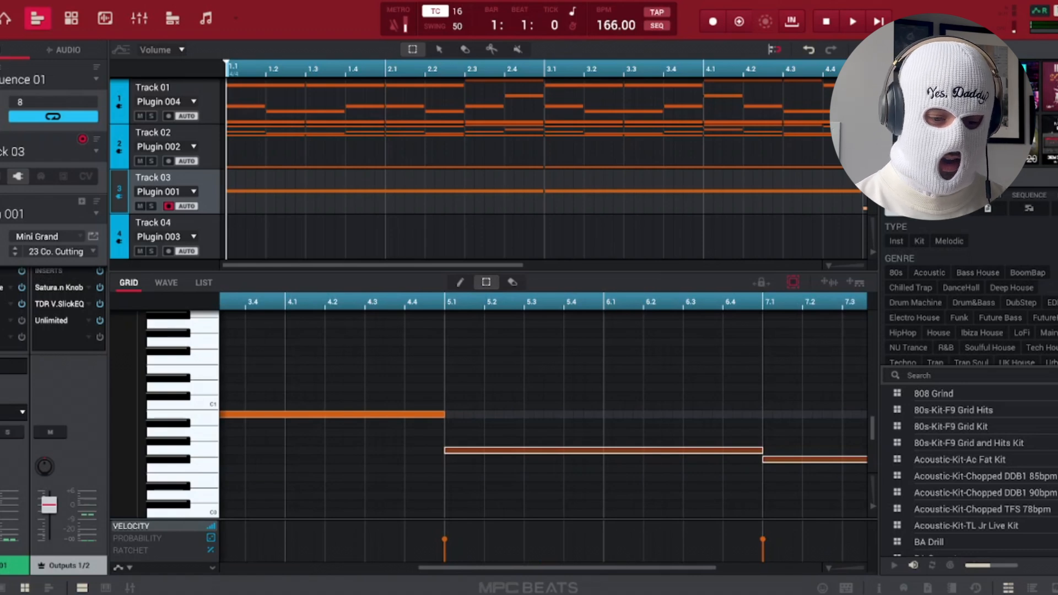
key("shift+Up")
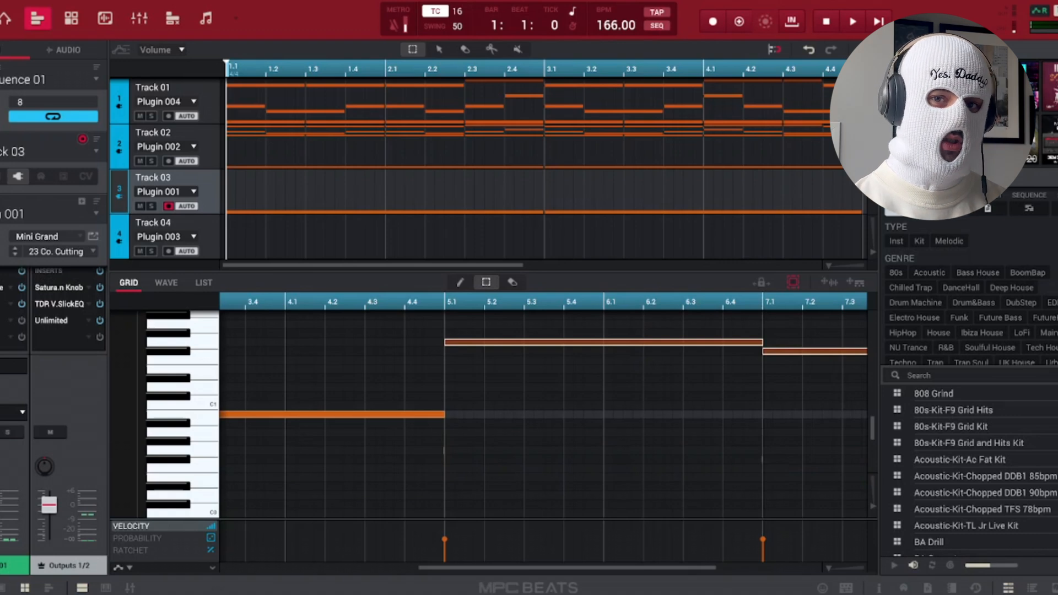
key("space")
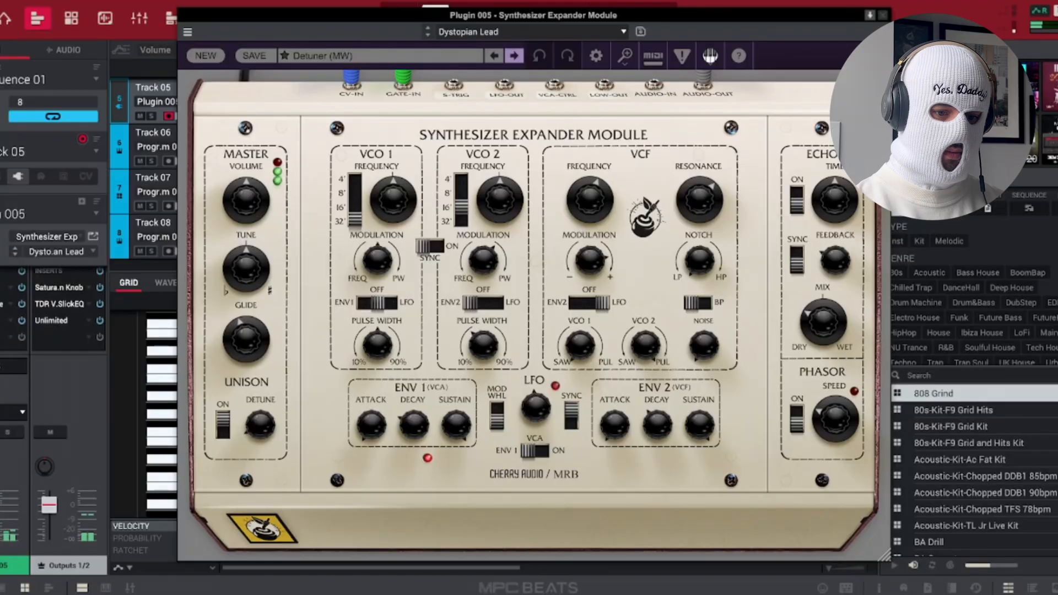
Step: Advance the Track 05 Synthesizer Expander Module preset to Dramatic Lows and one further, then play the track back
left_click(514, 56)
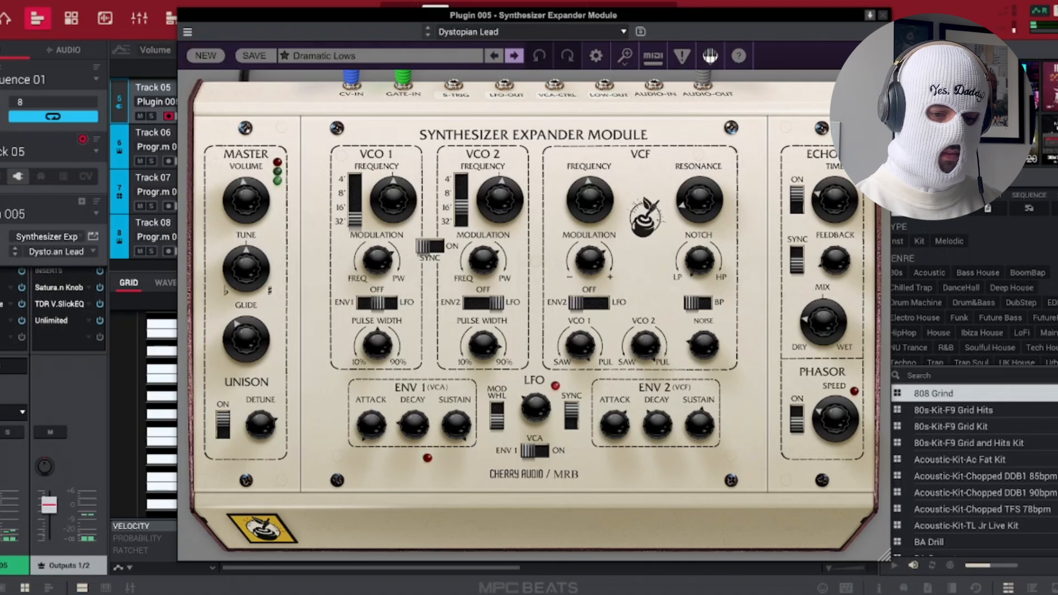
left_click(514, 56)
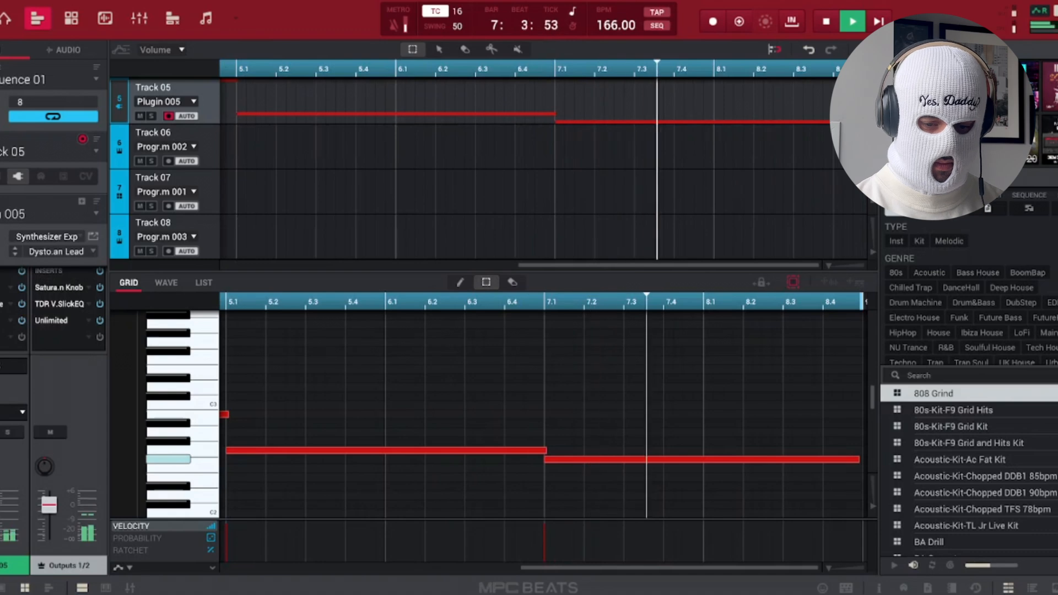
key("space")
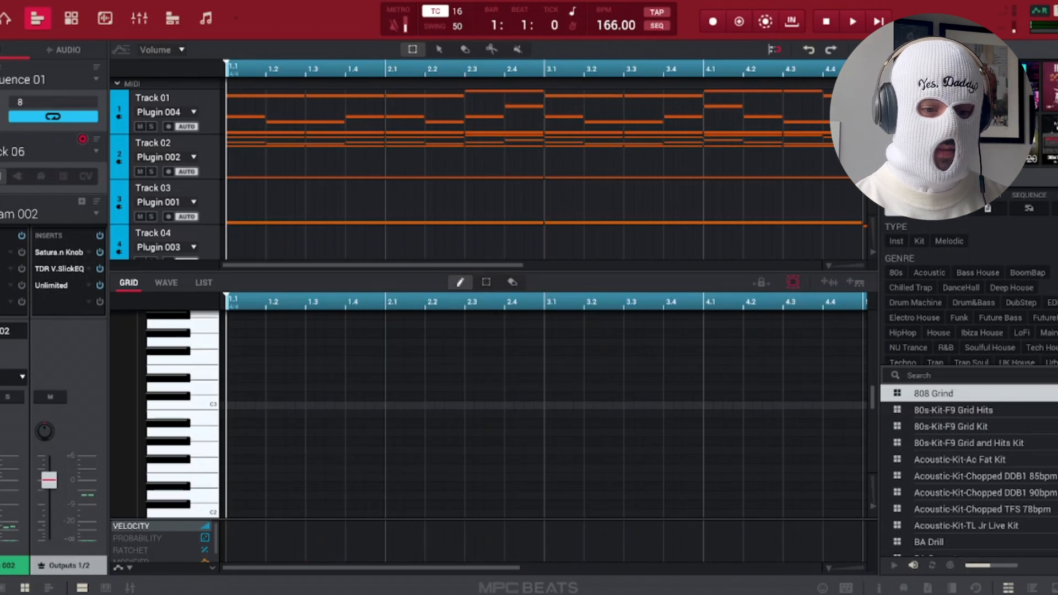
Step: Set the time correction to 8 and fill Track 06 with continuous C3 notes across all eight bars
left_click(457, 11)
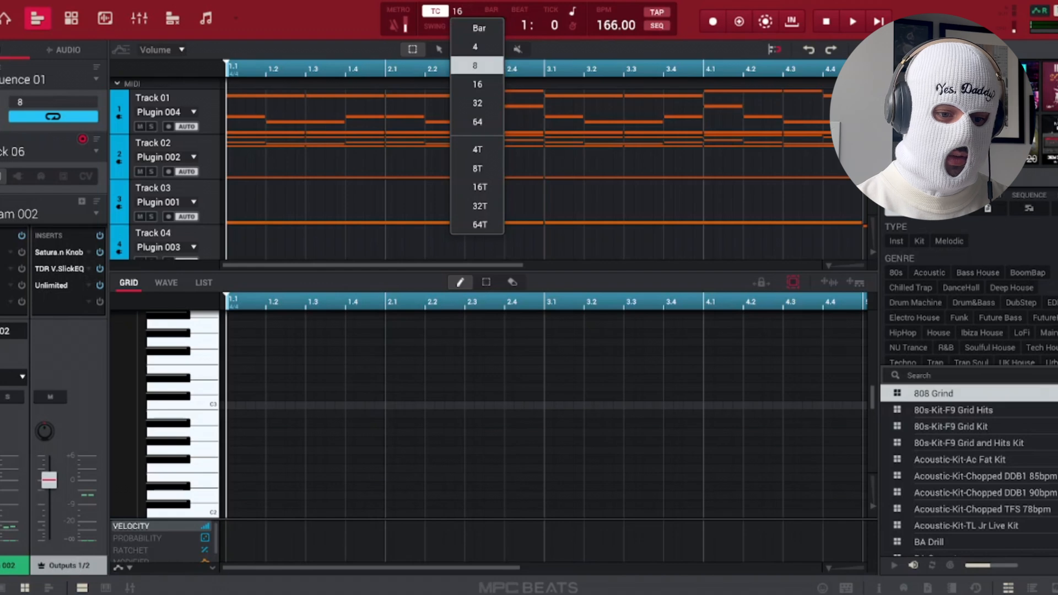
left_click(477, 83)
left_click_drag(234, 406, 865, 406)
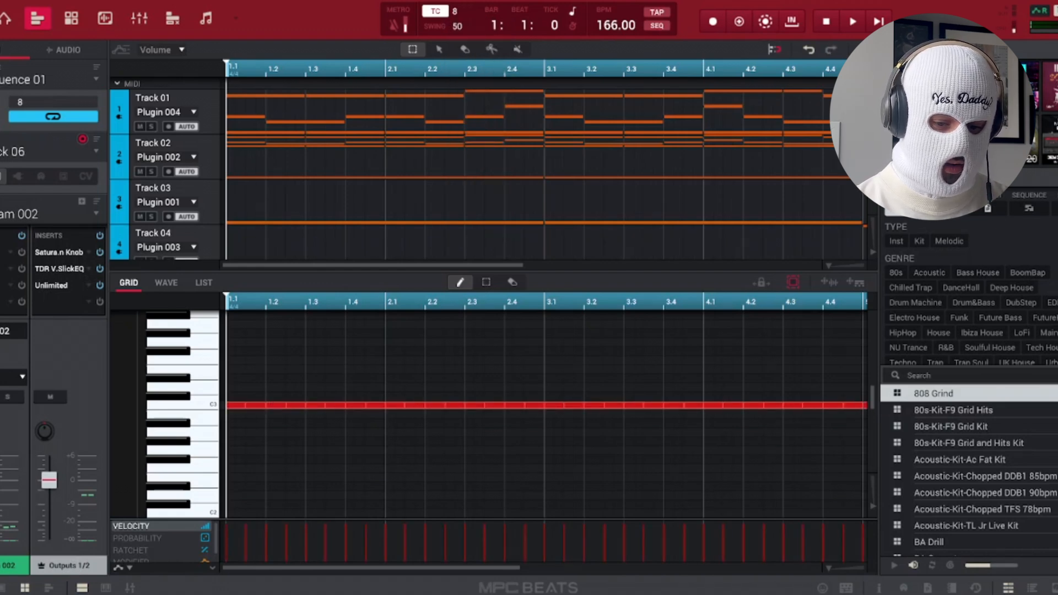
scroll(546, 406, "right", 10)
left_click_drag(403, 405, 861, 405)
scroll(545, 406, "left", 10)
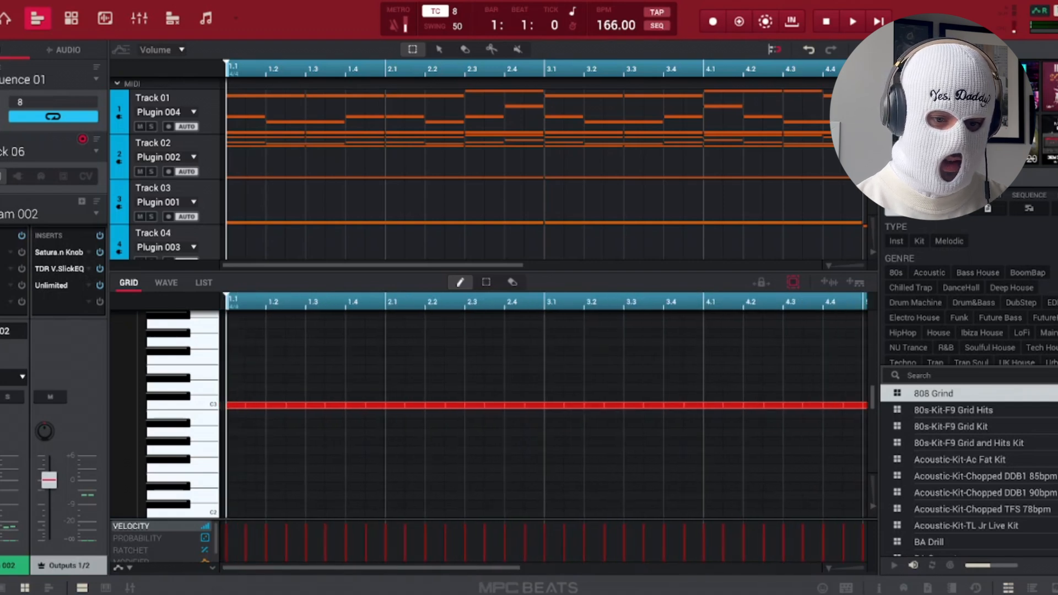
Step: Set the time correction to 16 and shorten all C3 notes on Track 06 to sixteenth-note length
left_click(455, 12)
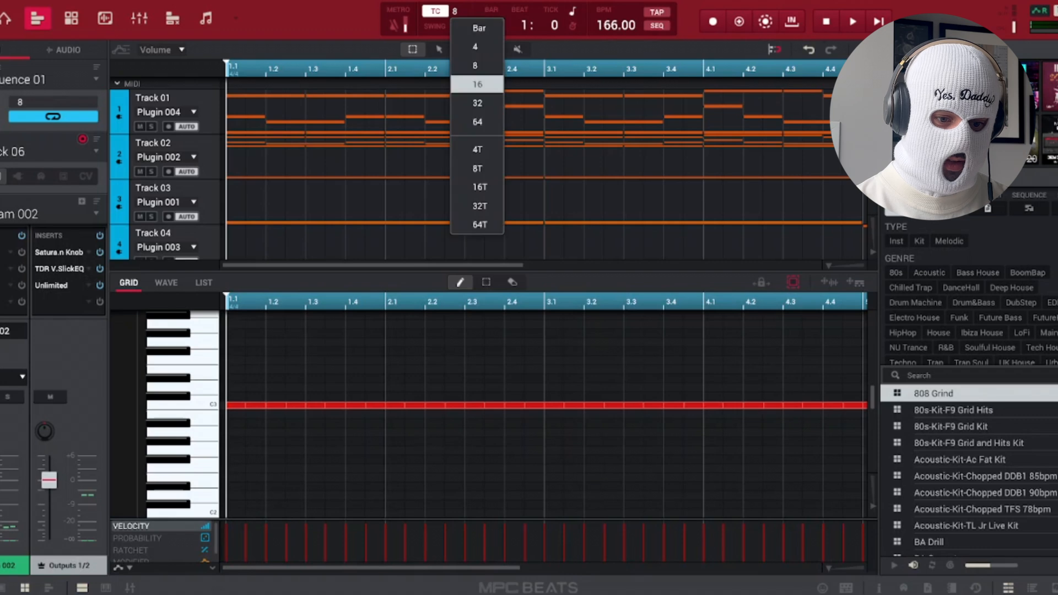
left_click(478, 84)
left_click(485, 282)
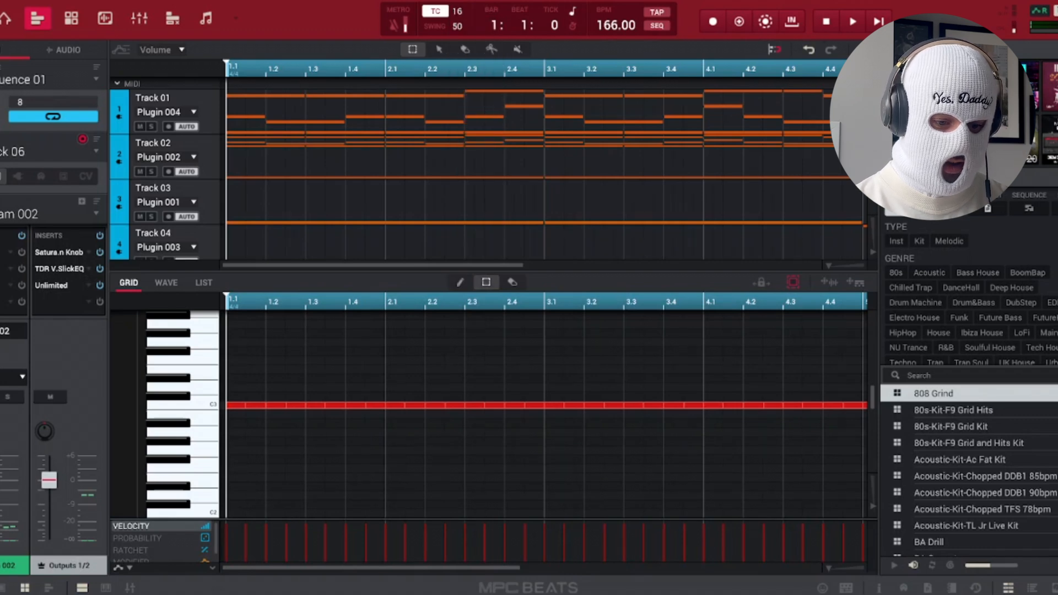
key("ctrl+a")
left_click_drag(344, 405, 336, 405)
left_click(341, 435)
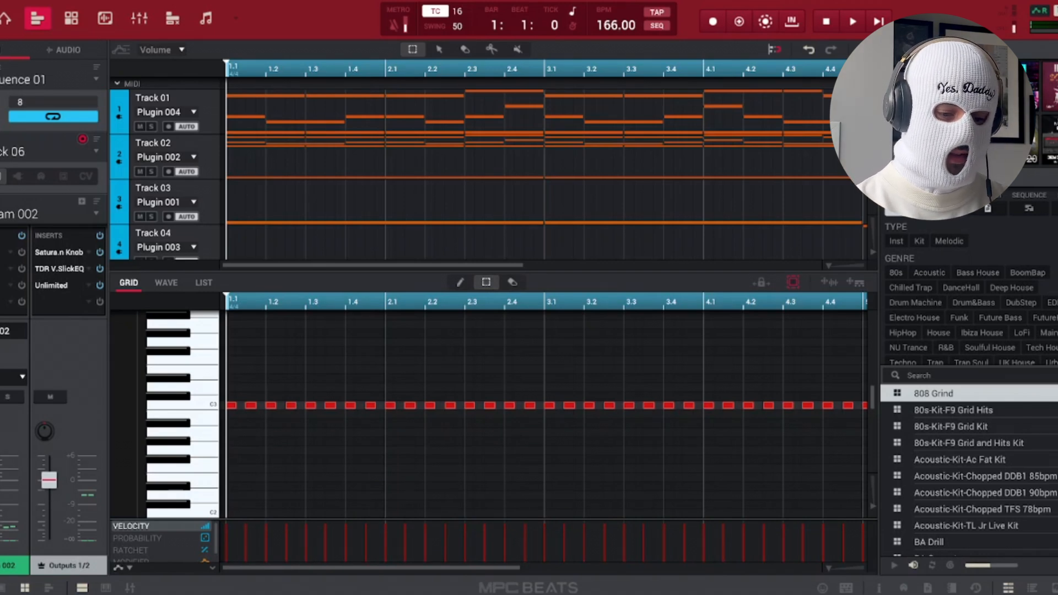
Step: Delete the offbeat C3 notes after beats 1.2 and 4.2 on Track 06 and play the pattern back
double_click(291, 405)
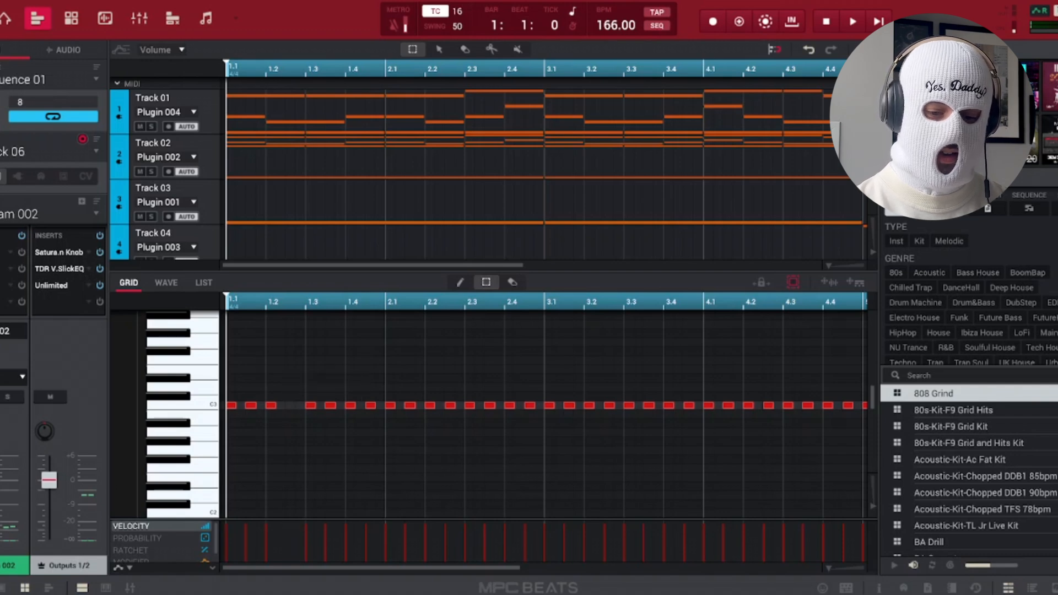
double_click(768, 406)
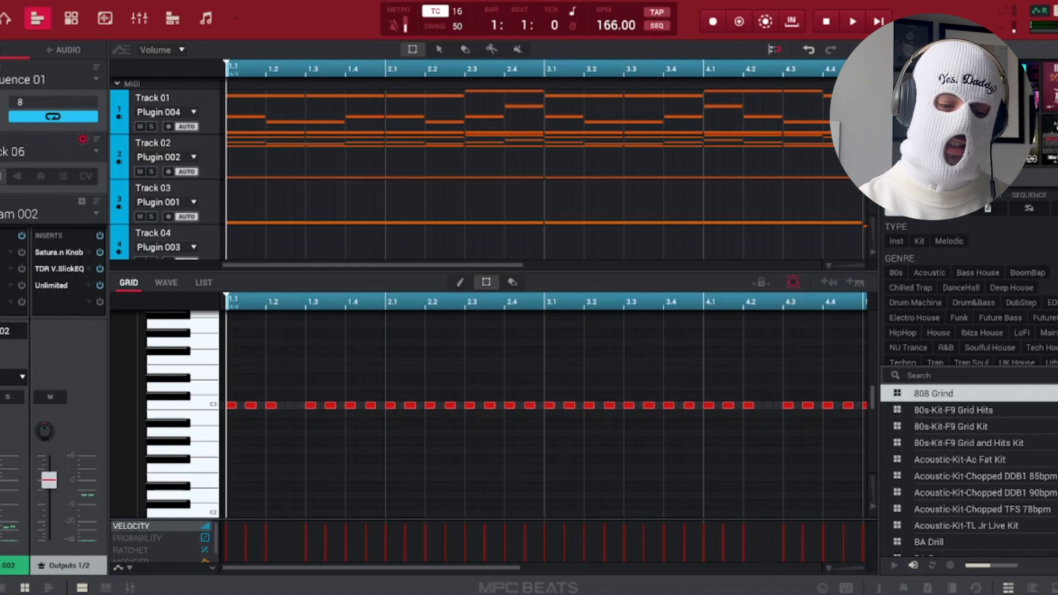
key("space")
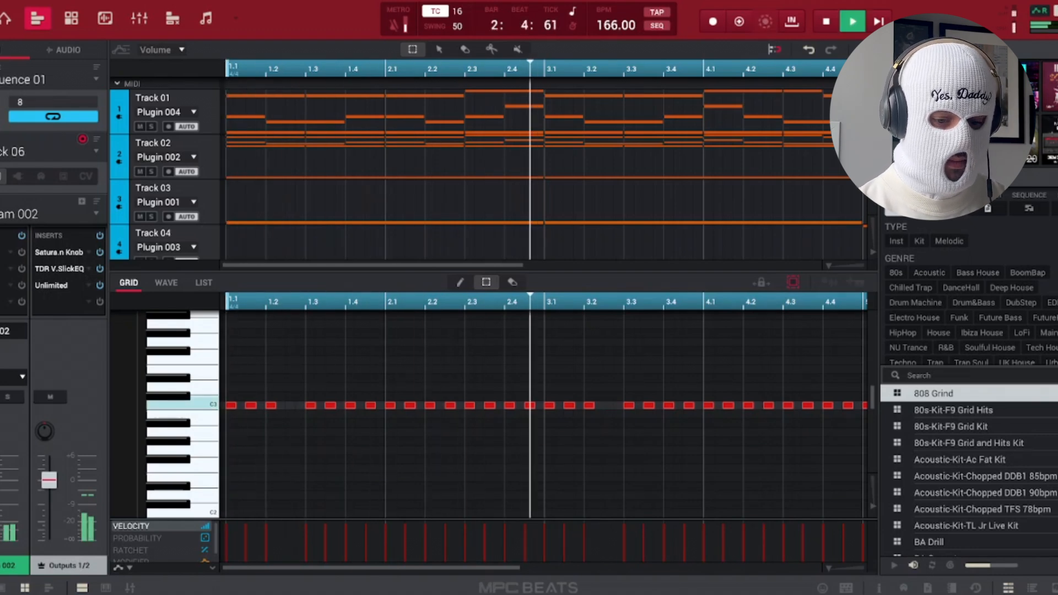
key("space")
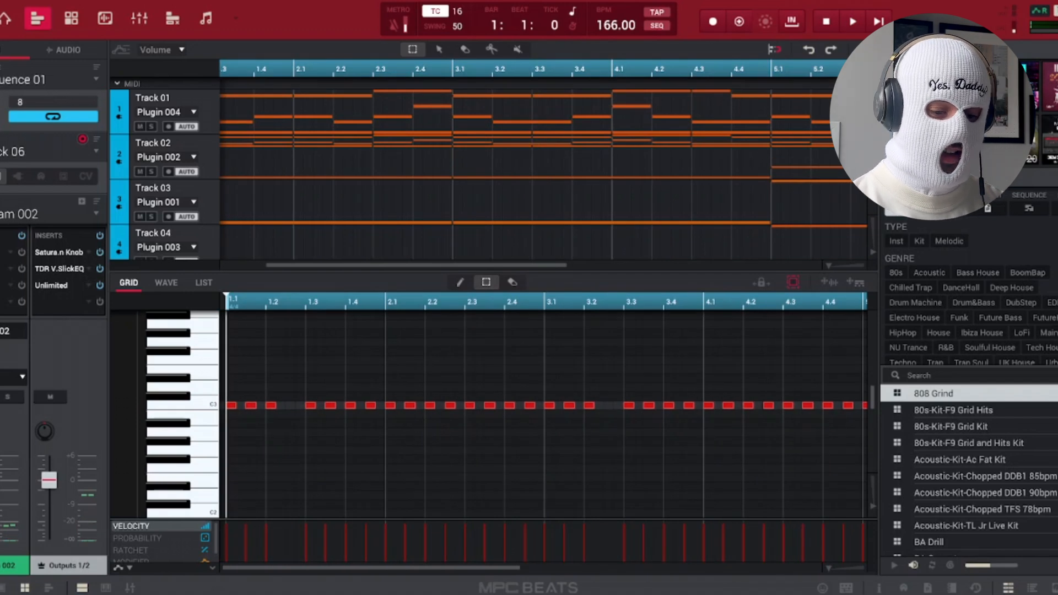
Step: Add an extra C3 note just before beat 2.2 on Track 06 and raise its ratchet amount
double_click(418, 405)
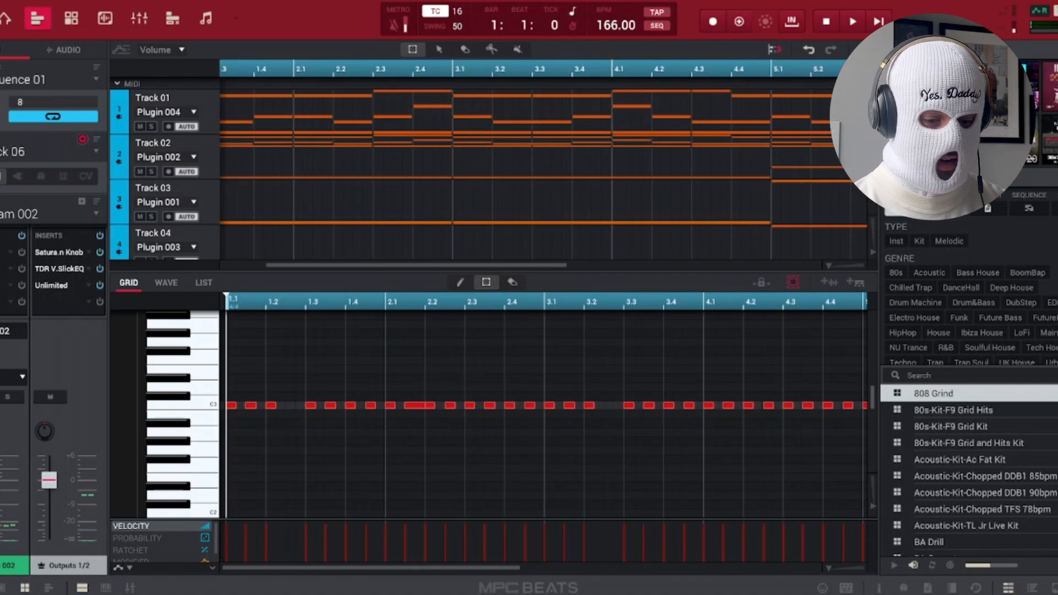
left_click(414, 405)
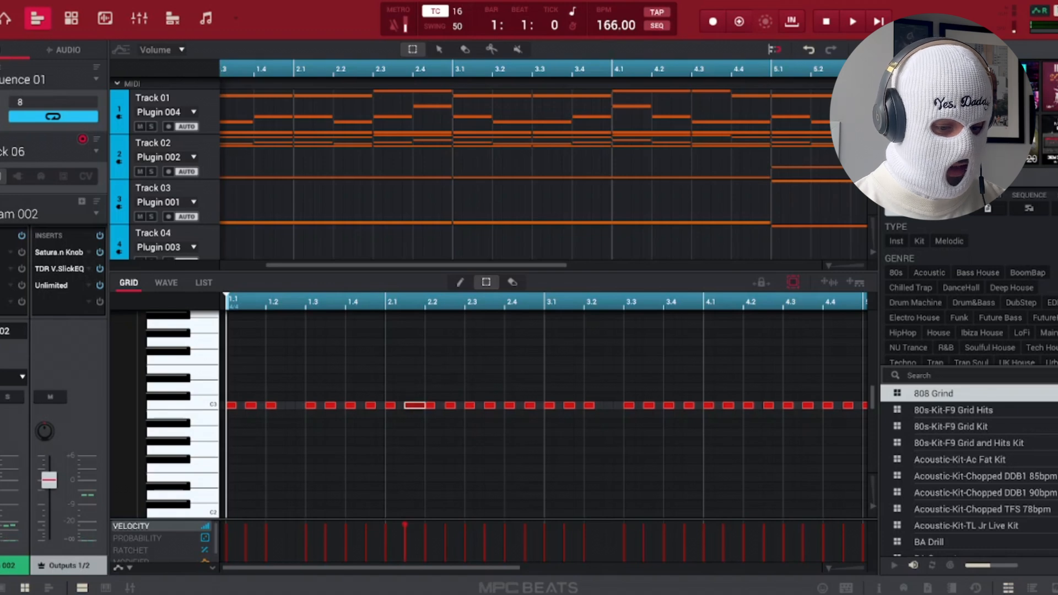
left_click(131, 550)
mouse_move(405, 558)
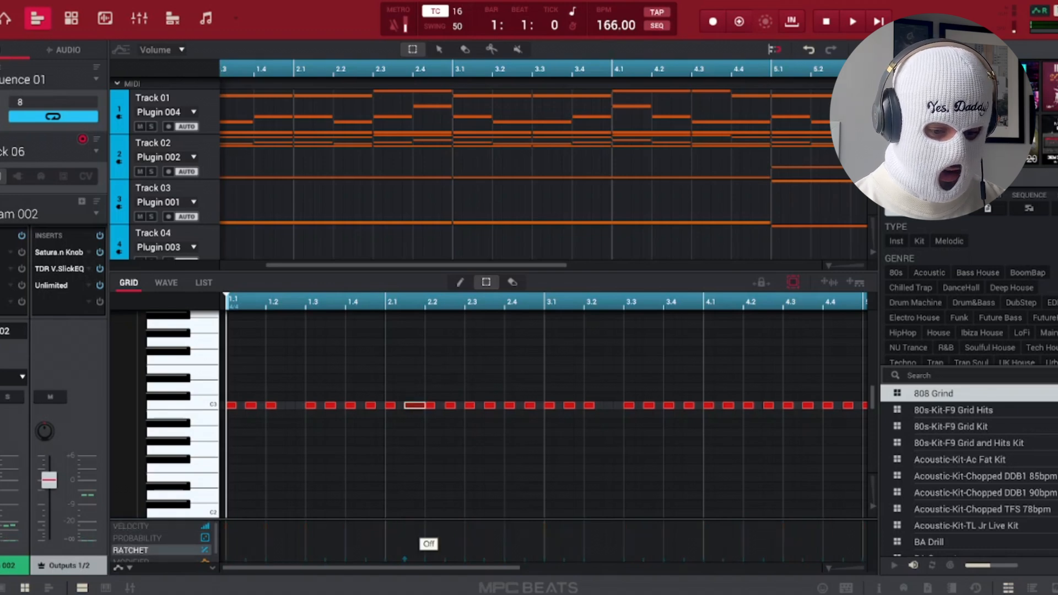
left_click_drag(405, 559, 404, 555)
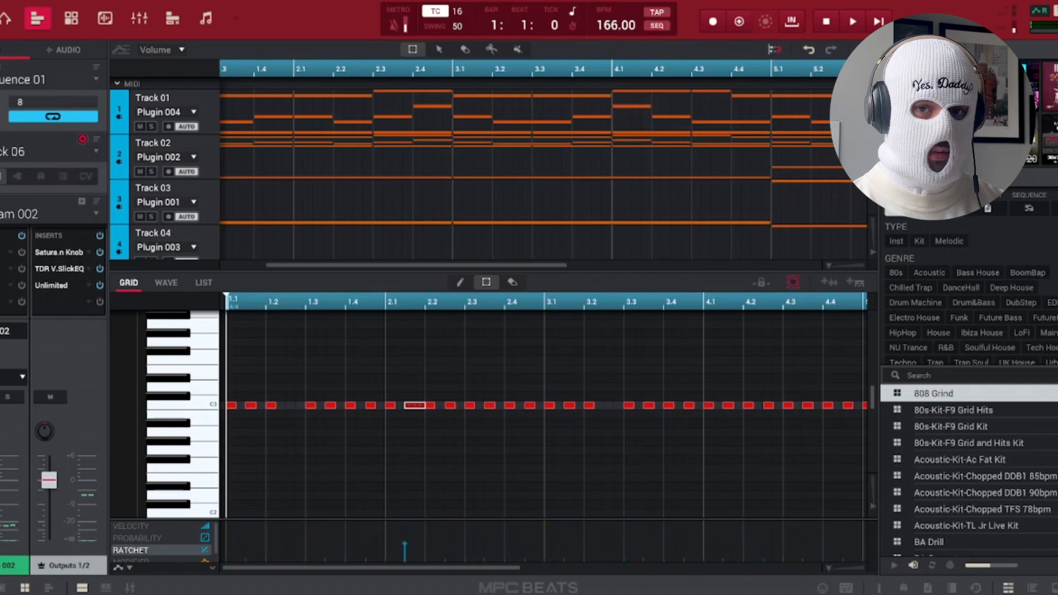
Step: Play back the pattern with the ratcheted note and undo the last edit
key("space")
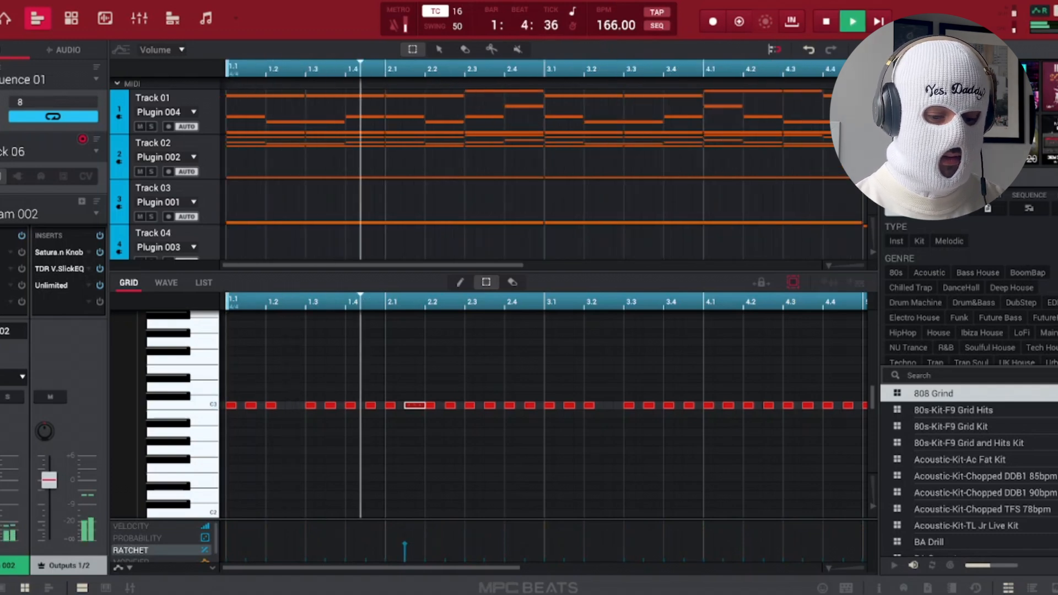
key("space")
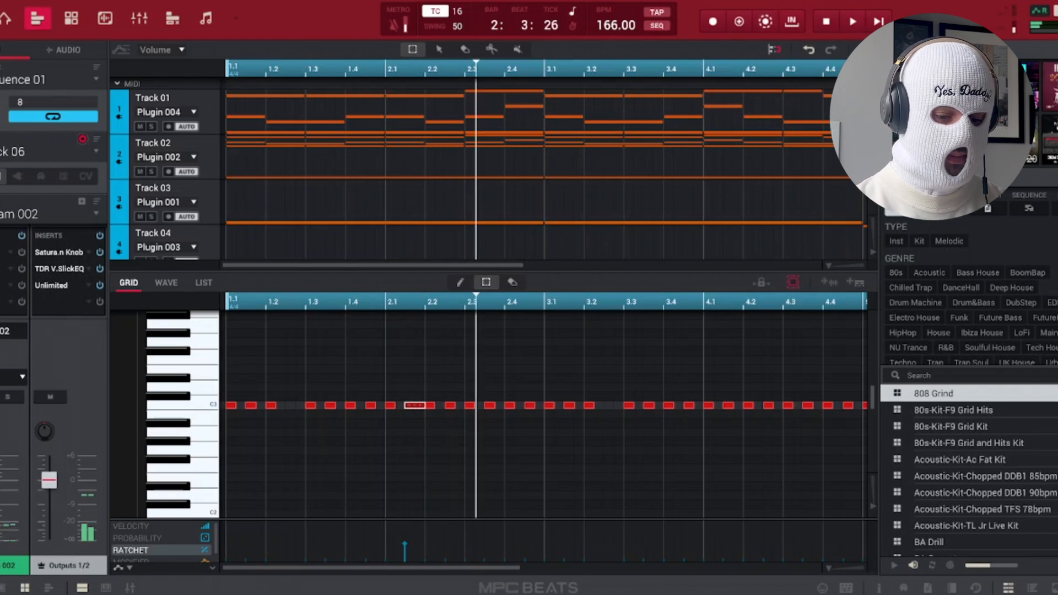
key("ctrl+z")
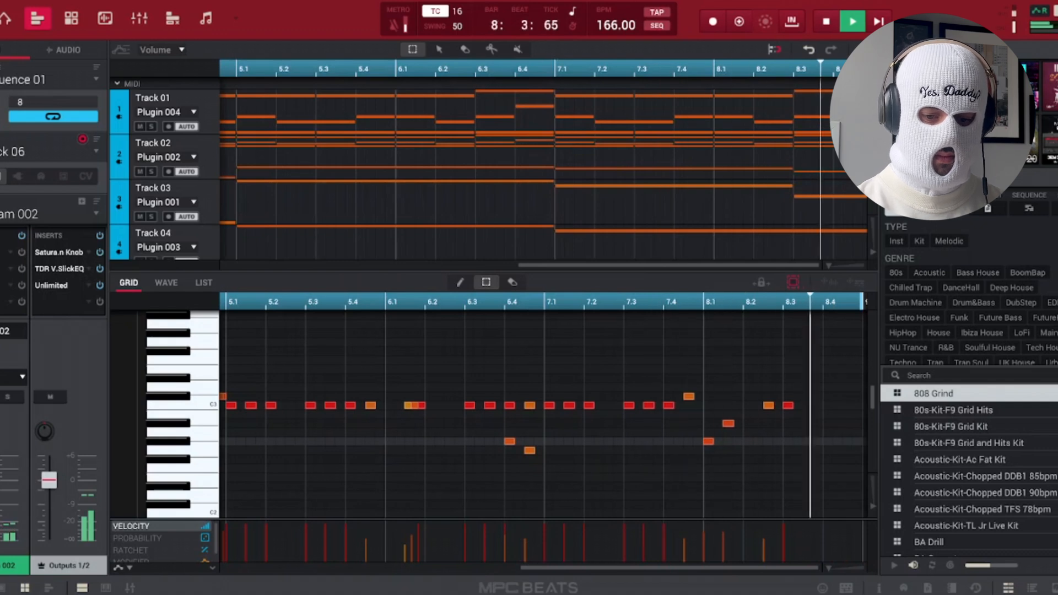
Step: Stop playback, show the 10: Pan lane for Track 06 and enlarge the lane area below the note grid
key("space")
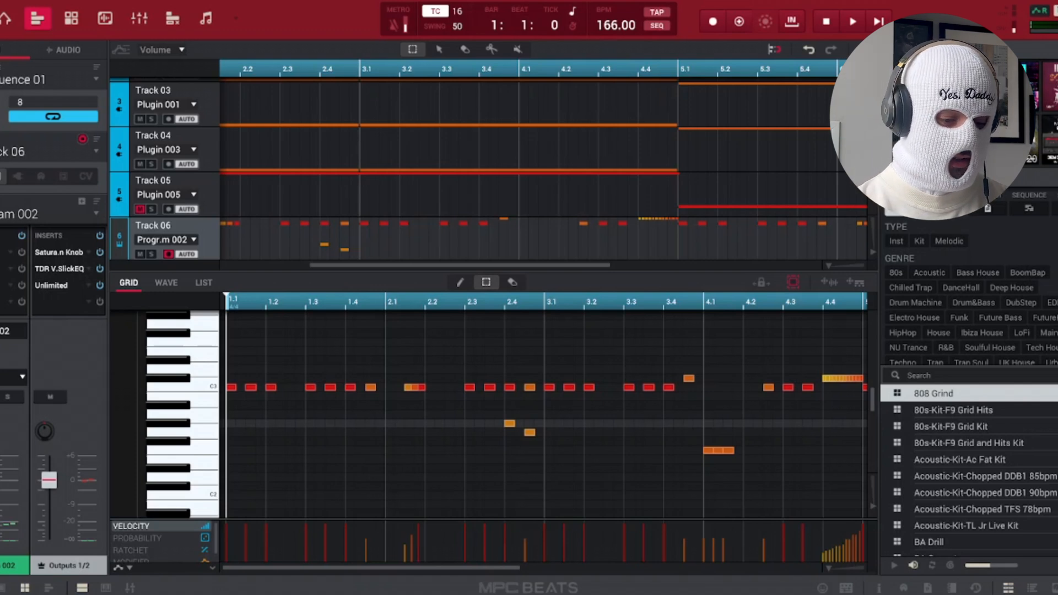
left_click(129, 568)
mouse_move(181, 532)
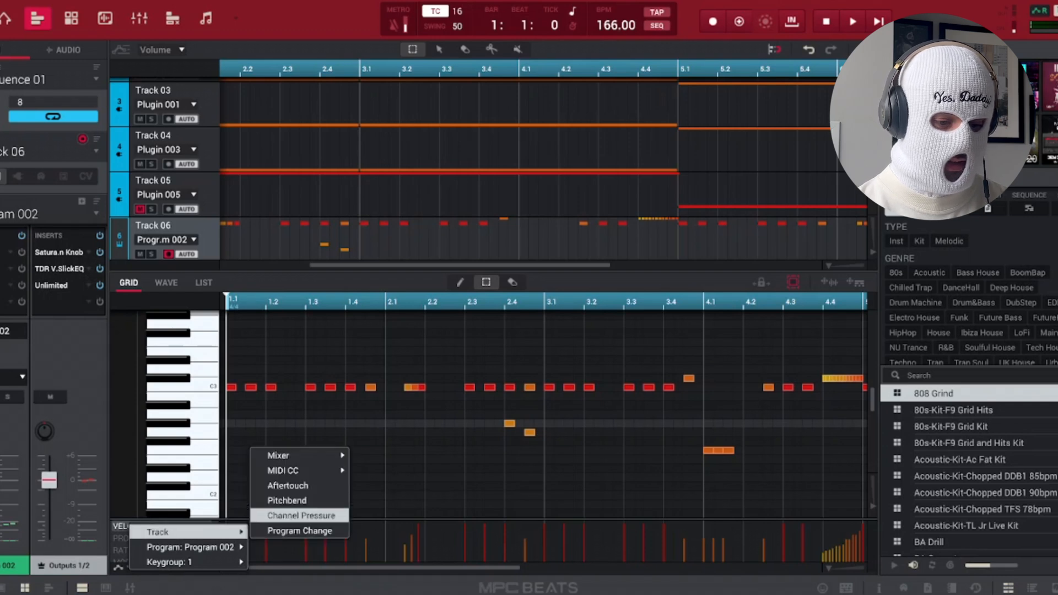
mouse_move(298, 455)
left_click(377, 424)
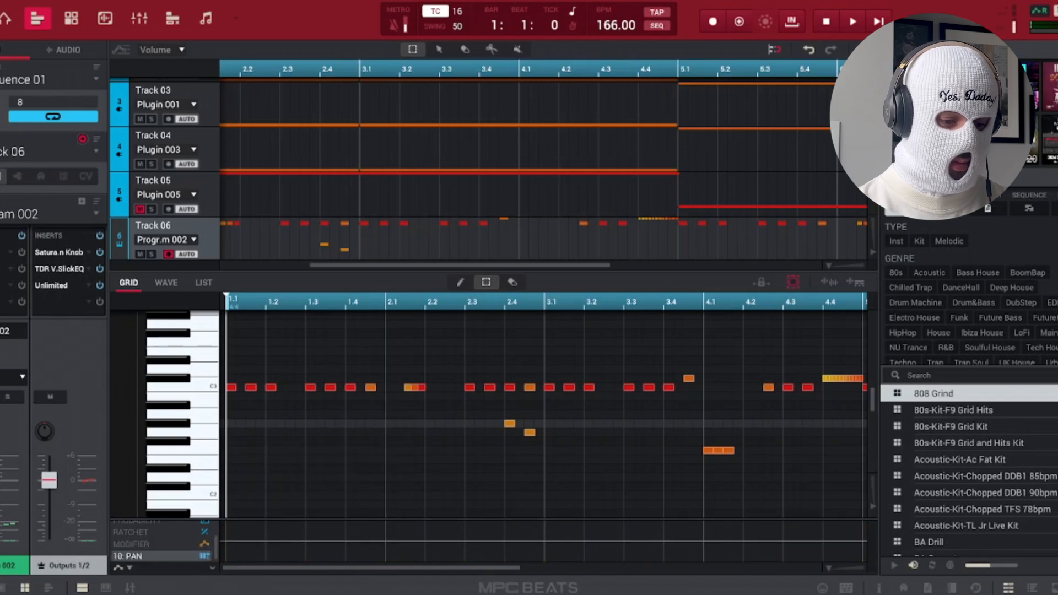
left_click_drag(484, 519, 485, 445)
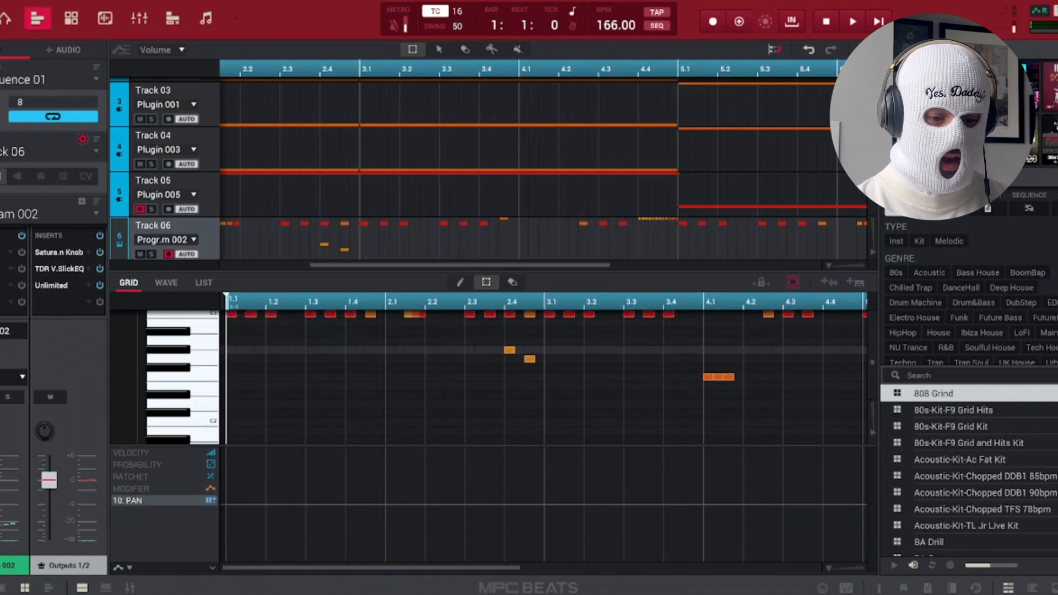
Step: Select the two low notes around beat 2.4 on Track 06 and add a pan automation point beneath each one
scroll(496, 381, "up", 1)
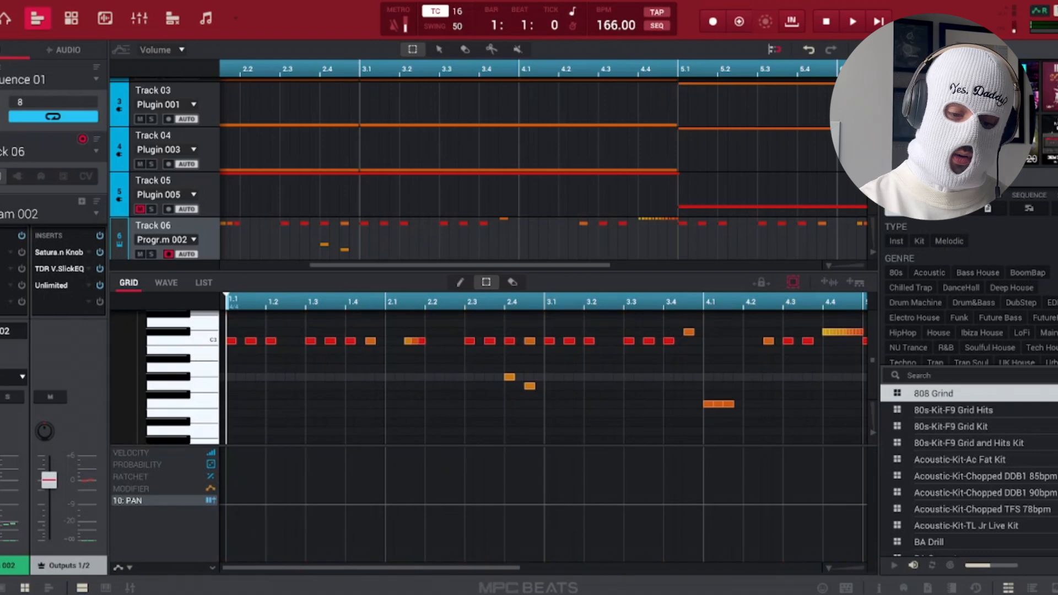
left_click_drag(489, 364, 549, 397)
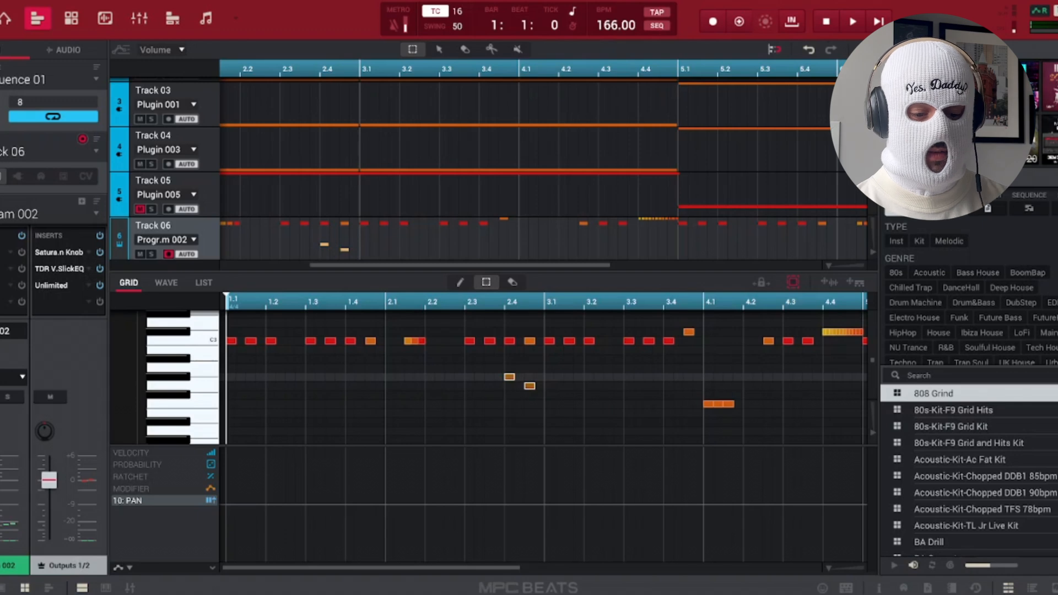
left_click(504, 503, "ctrl")
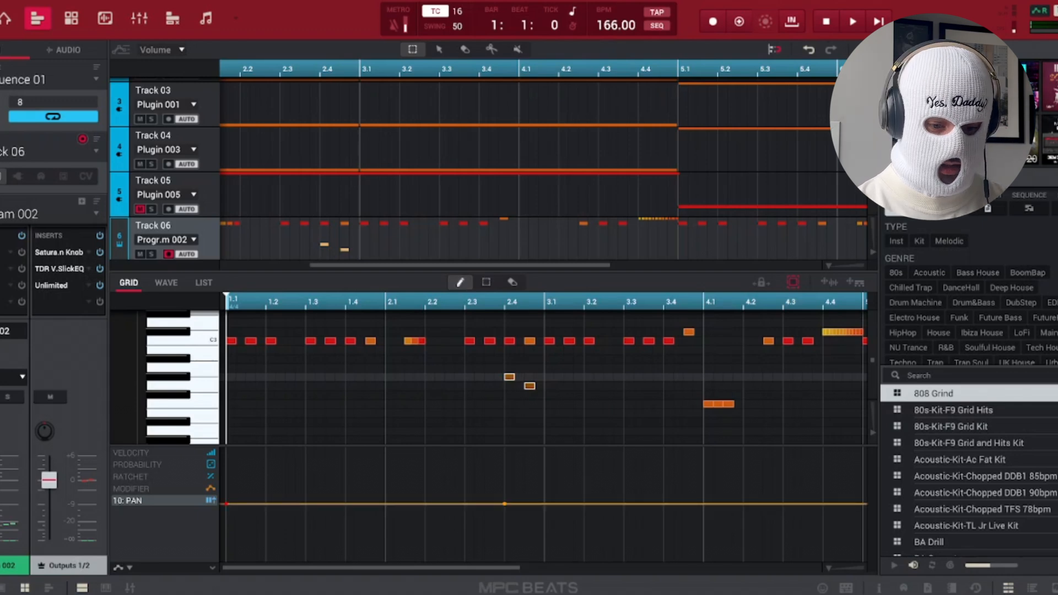
left_click(525, 504)
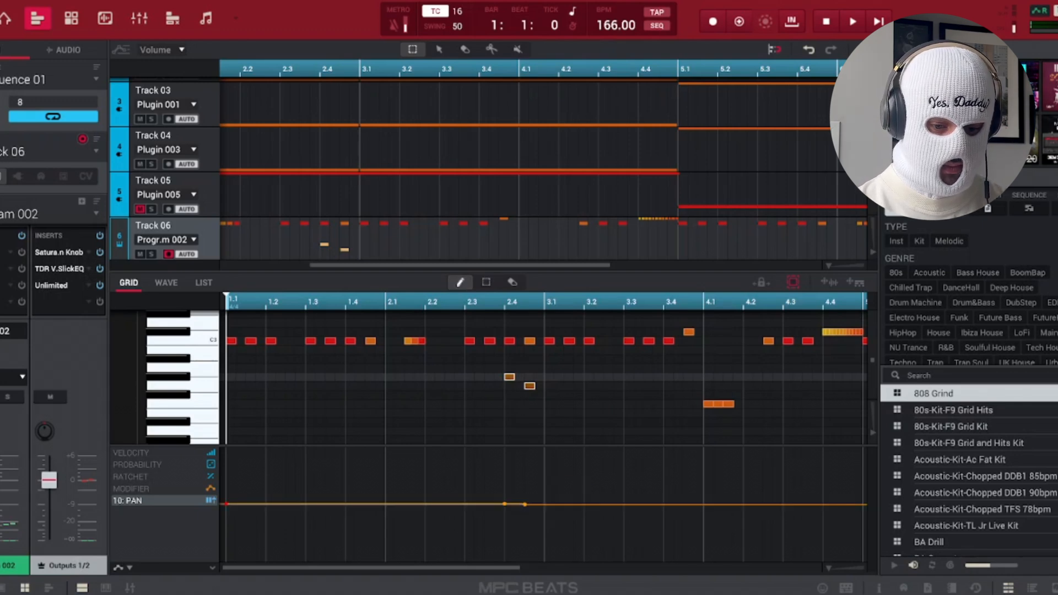
Step: Pan the first of the two low notes right and the second left, returning the pan to about centre after them
left_click_drag(504, 503, 504, 465)
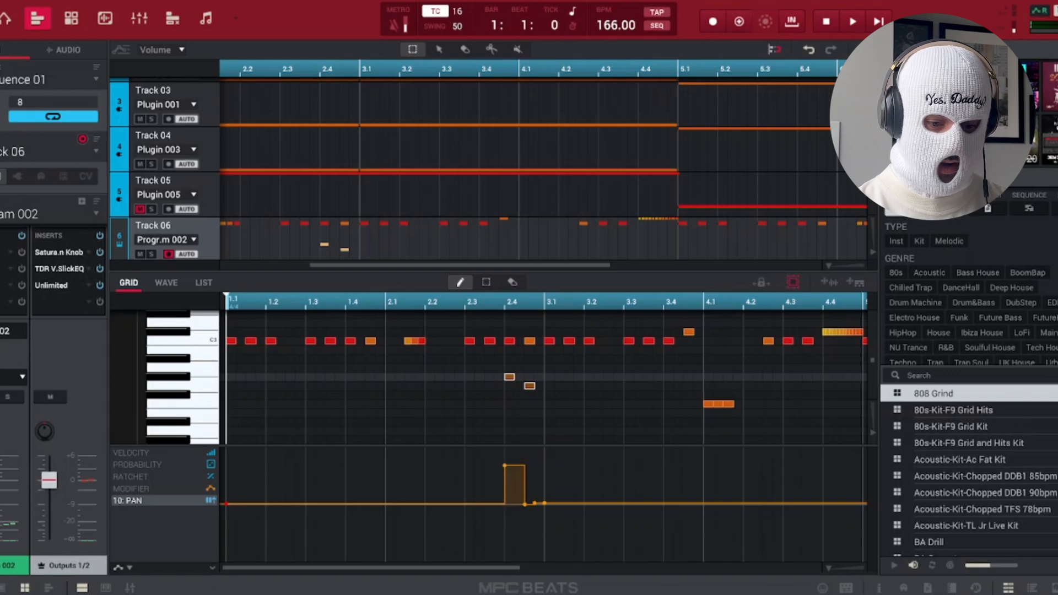
left_click_drag(525, 504, 524, 542)
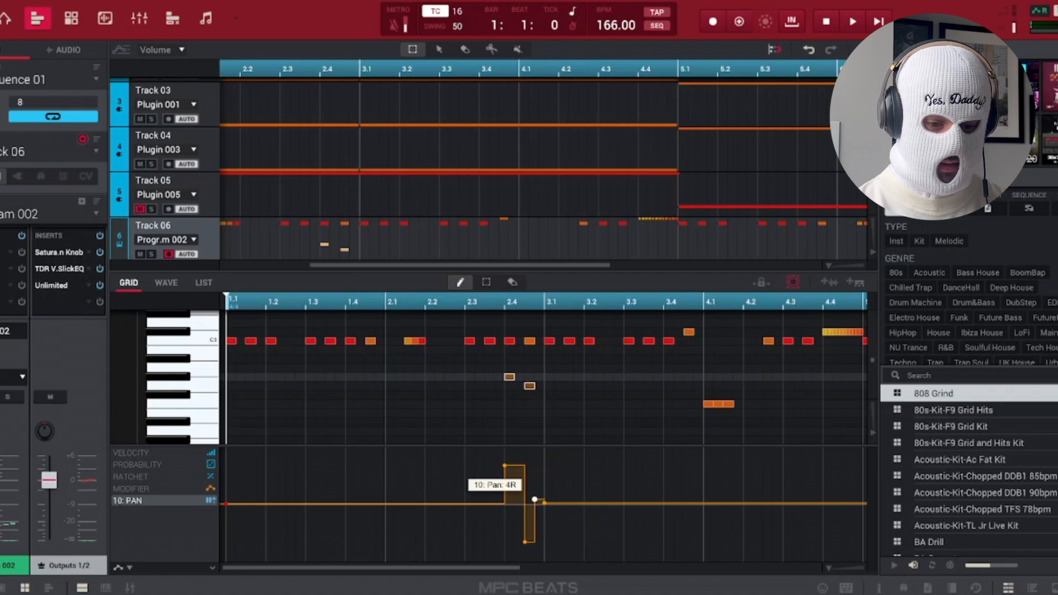
left_click_drag(534, 503, 545, 502)
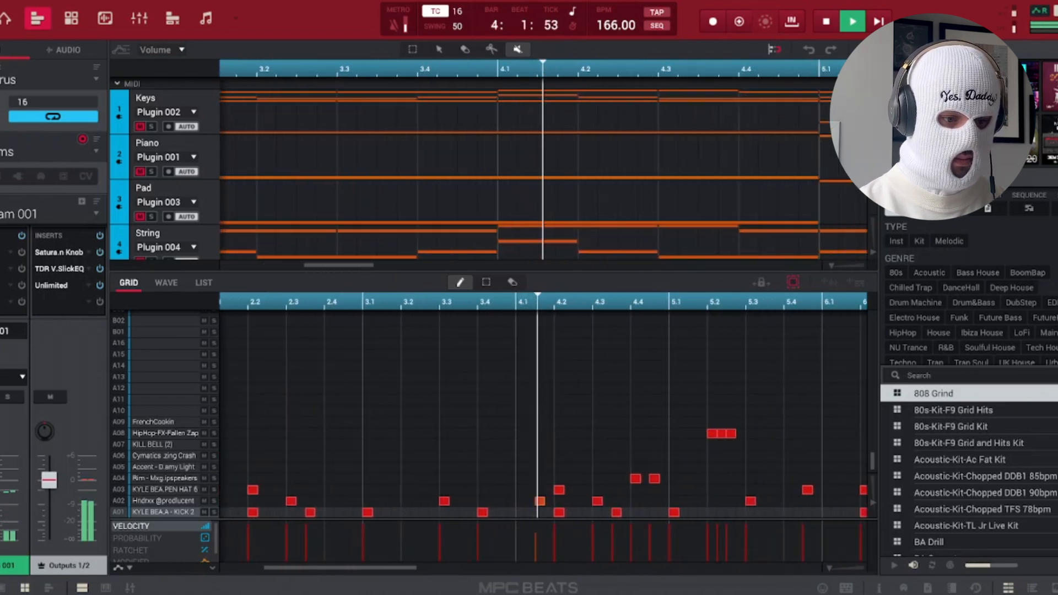
Step: Switch the note grid to the 808 track, listen to its pattern through bar 16 and stop playback
left_click(96, 151)
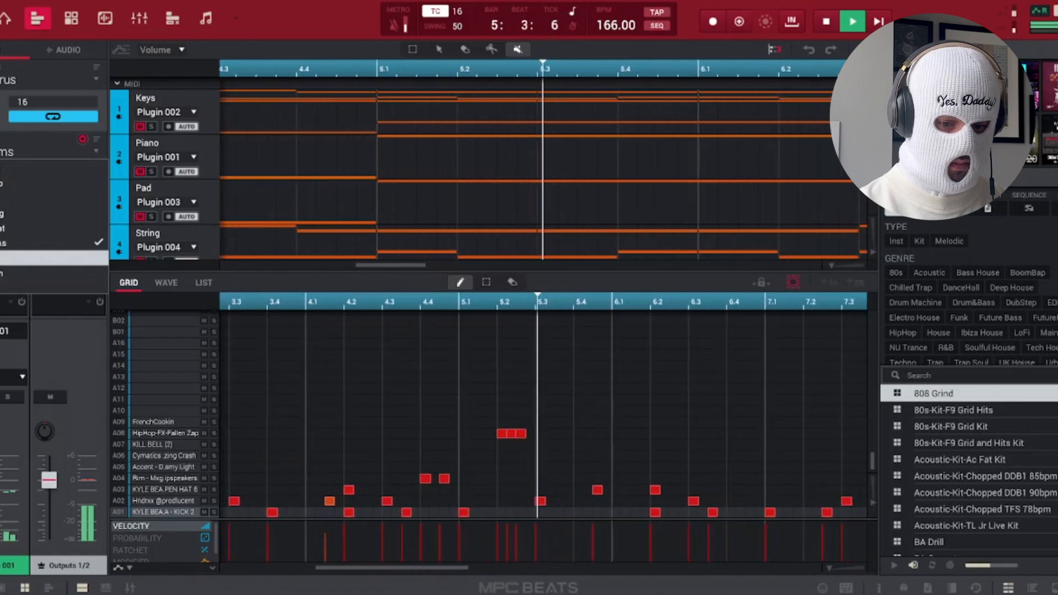
left_click(61, 258)
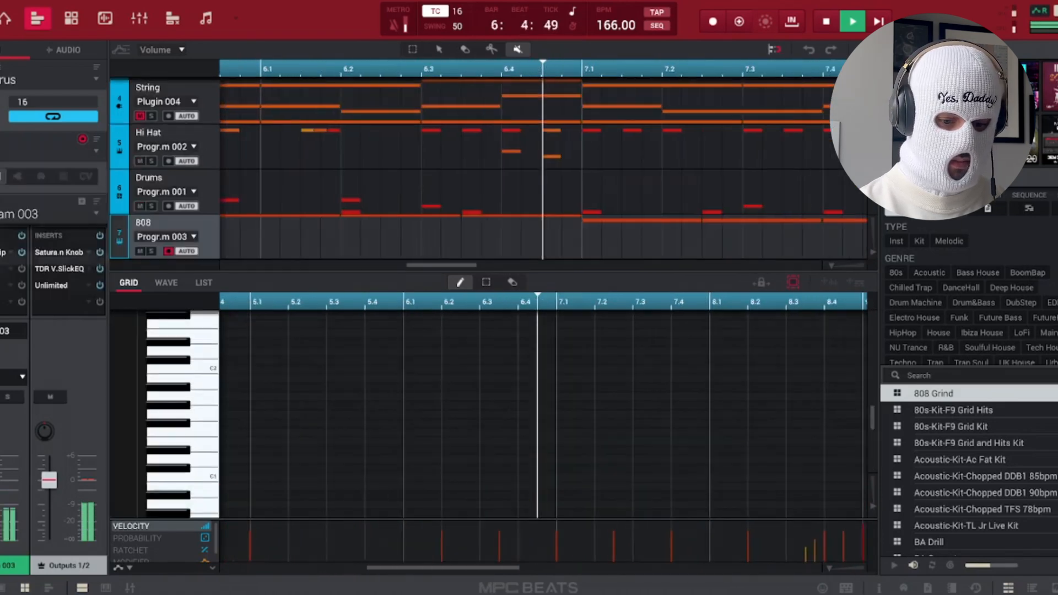
scroll(542, 415, "up", 5)
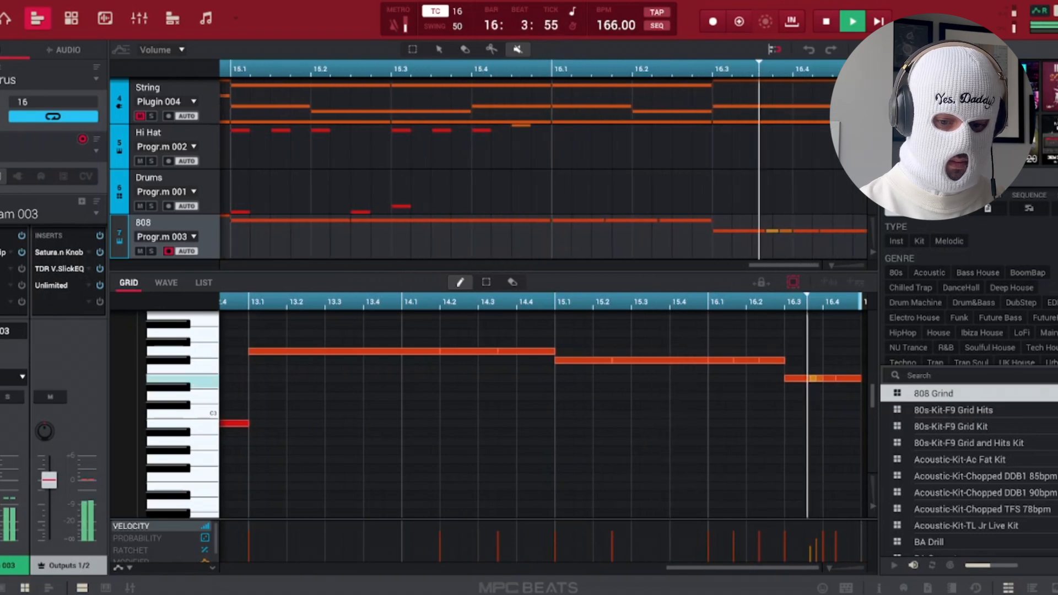
key("space")
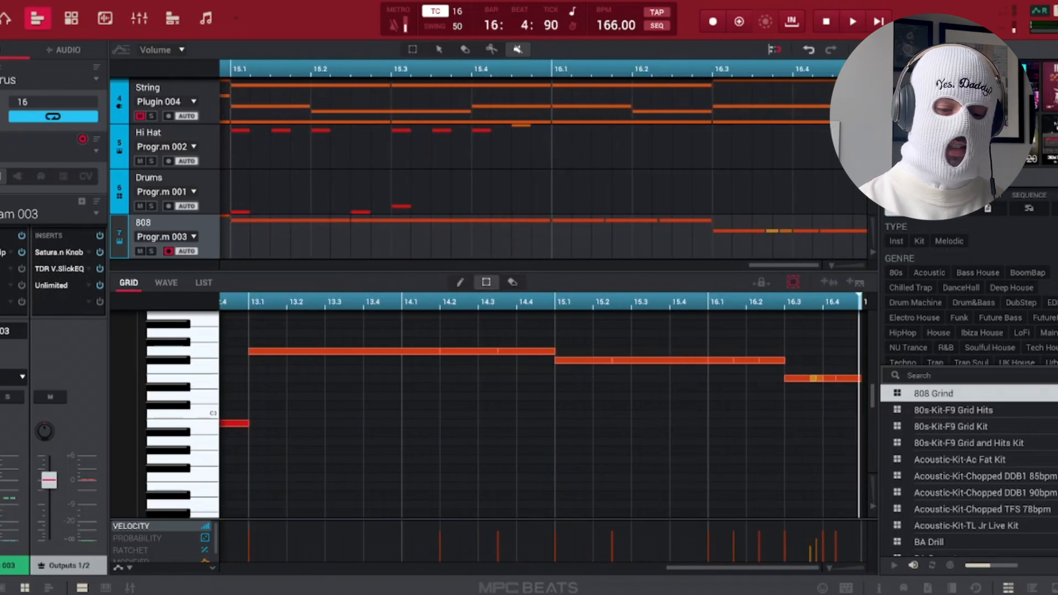
Step: Place the playhead at 16.1 and select the 808 notes across bar 16 to examine the closing roll
left_click_drag(241, 326, 749, 378)
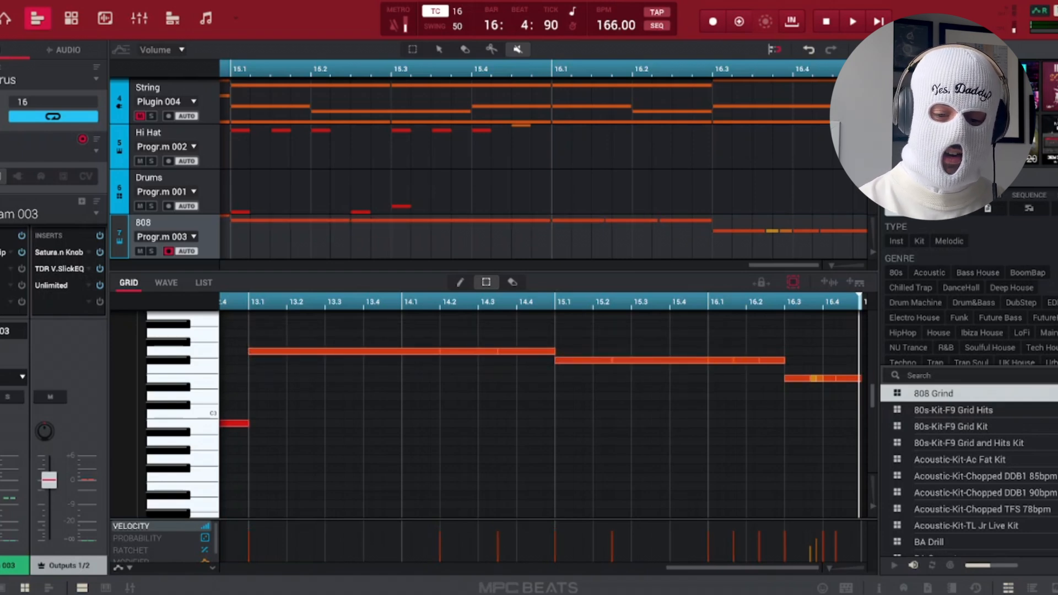
left_click(708, 301)
left_click_drag(716, 336, 849, 403)
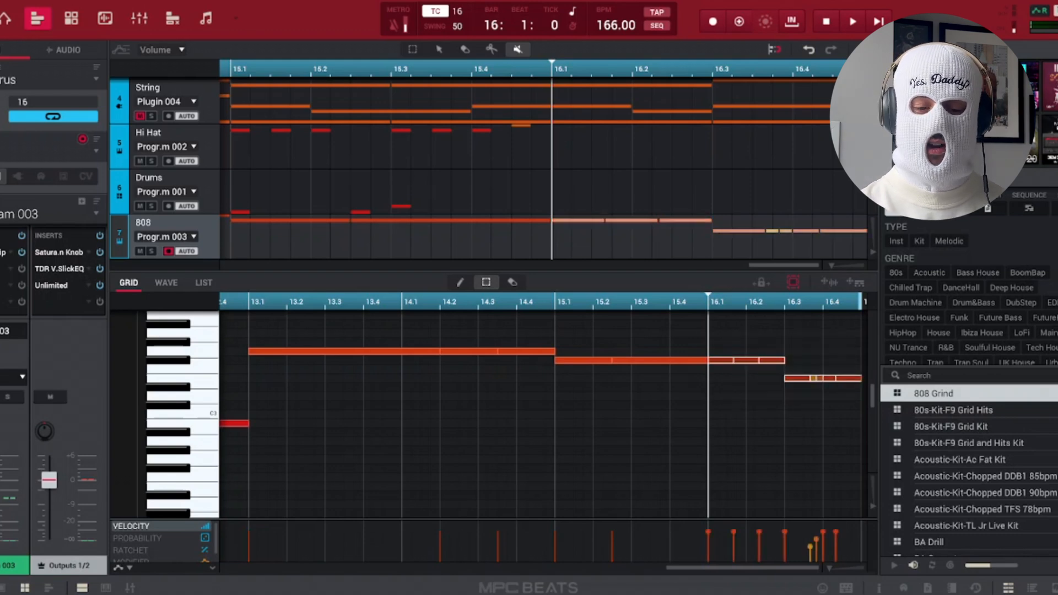
Step: Set the timing correction to 16T, activate the note drawing tool and play back the 808 from bar 16
left_click(457, 12)
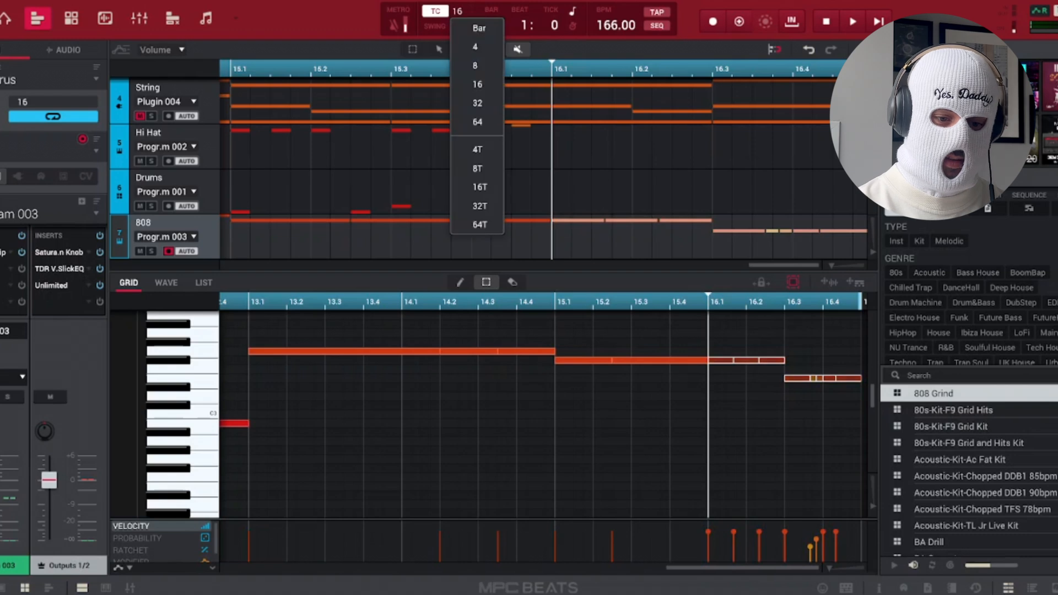
left_click(478, 187)
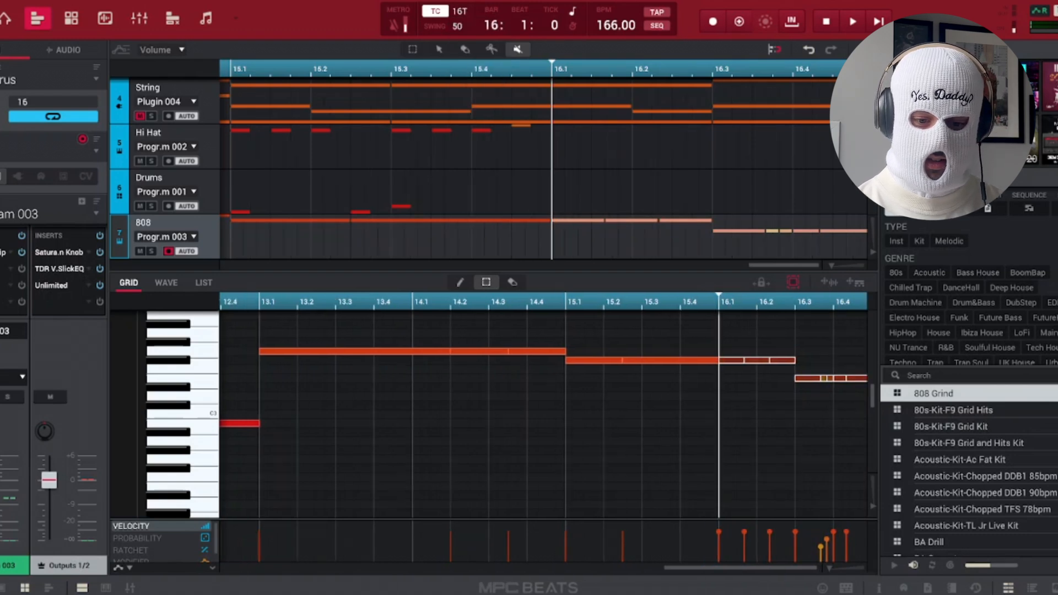
left_click(460, 282)
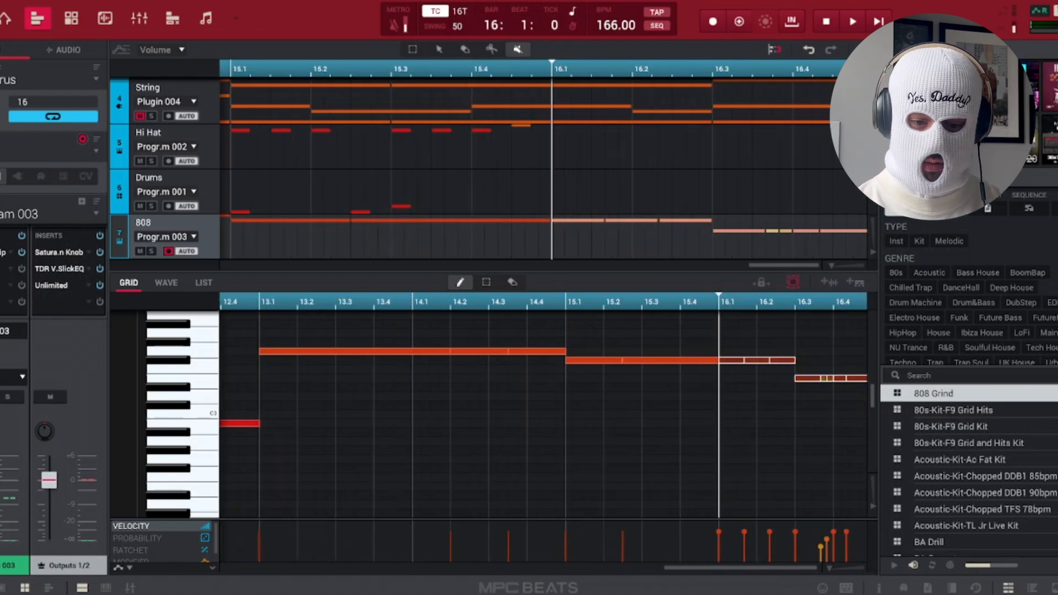
key("space")
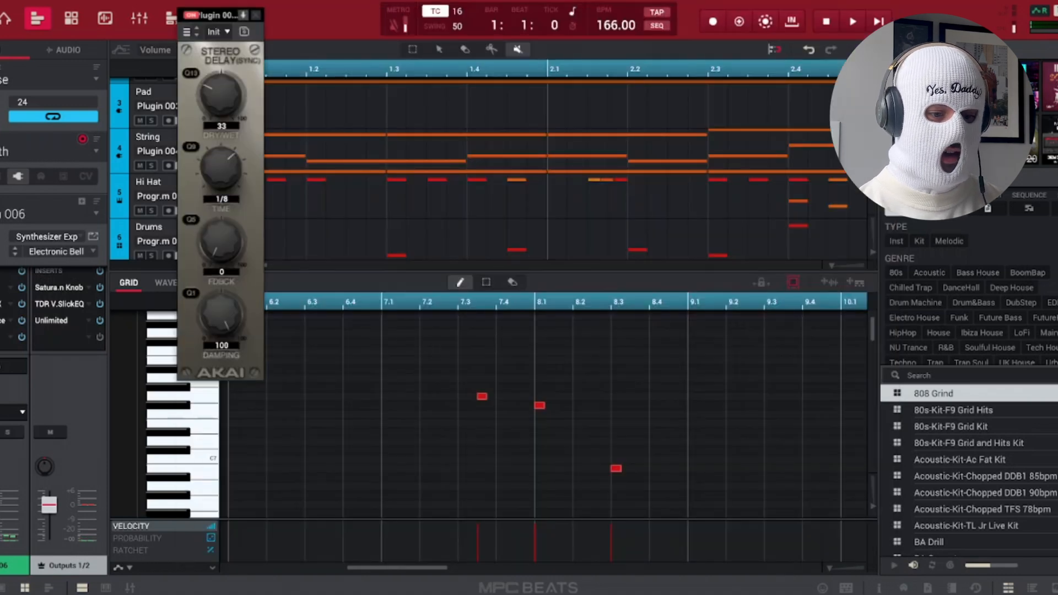
Step: Review the TAL-Chorus-LX, Wasted Space and TDR Nova inserts on Plugin 006, and play the bell notes from bar 6
left_click(3, 303)
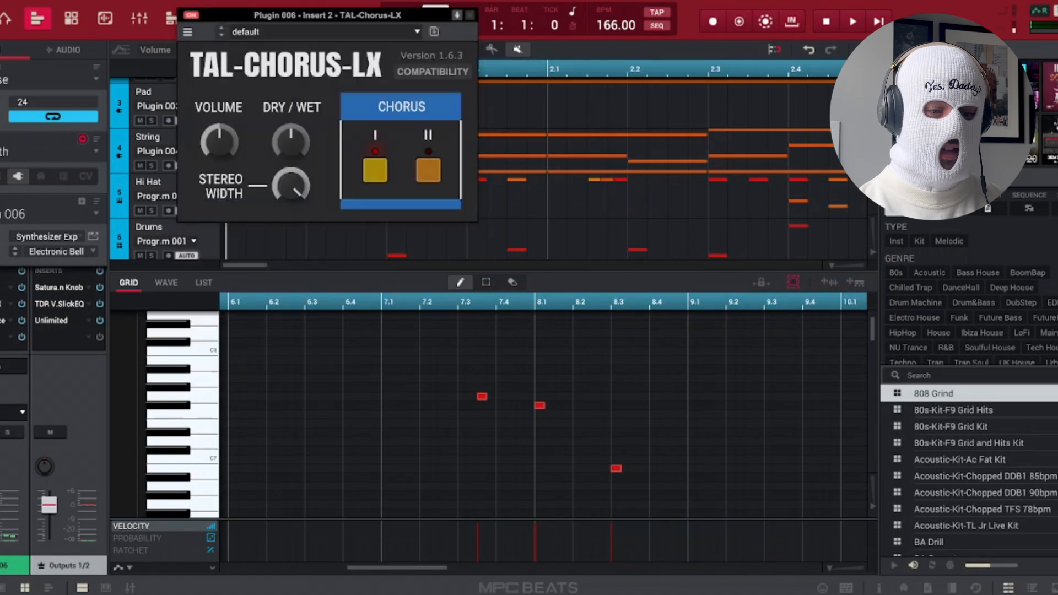
left_click(3, 320)
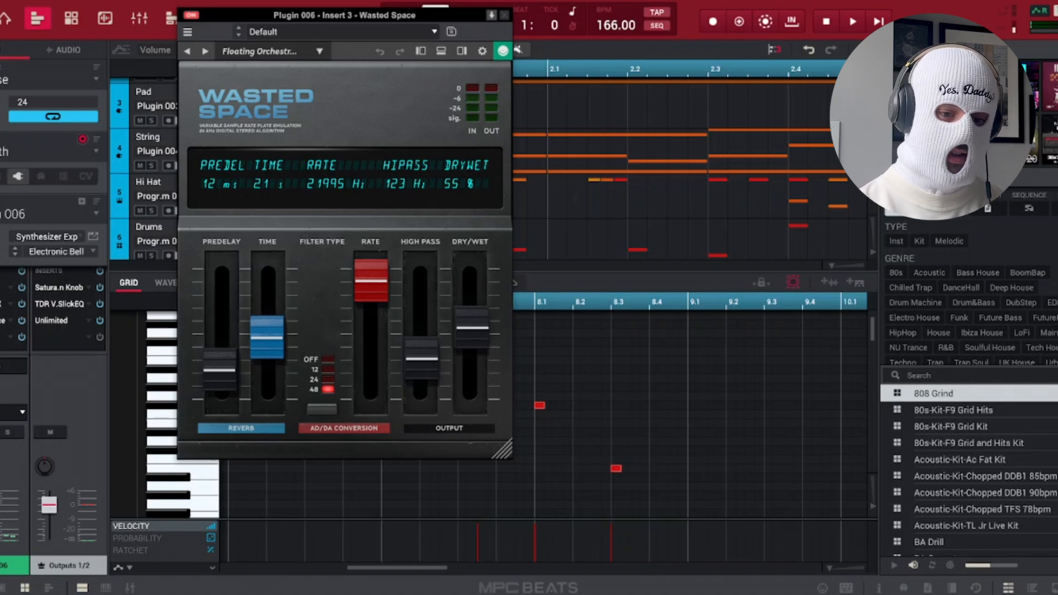
left_click(504, 15)
left_click(2, 337)
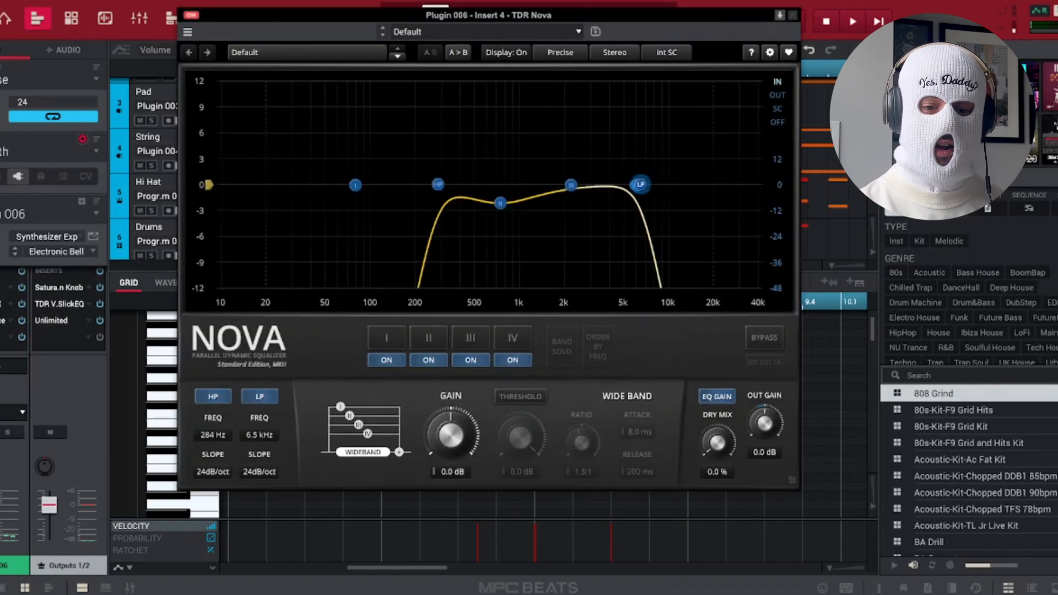
left_click(793, 15)
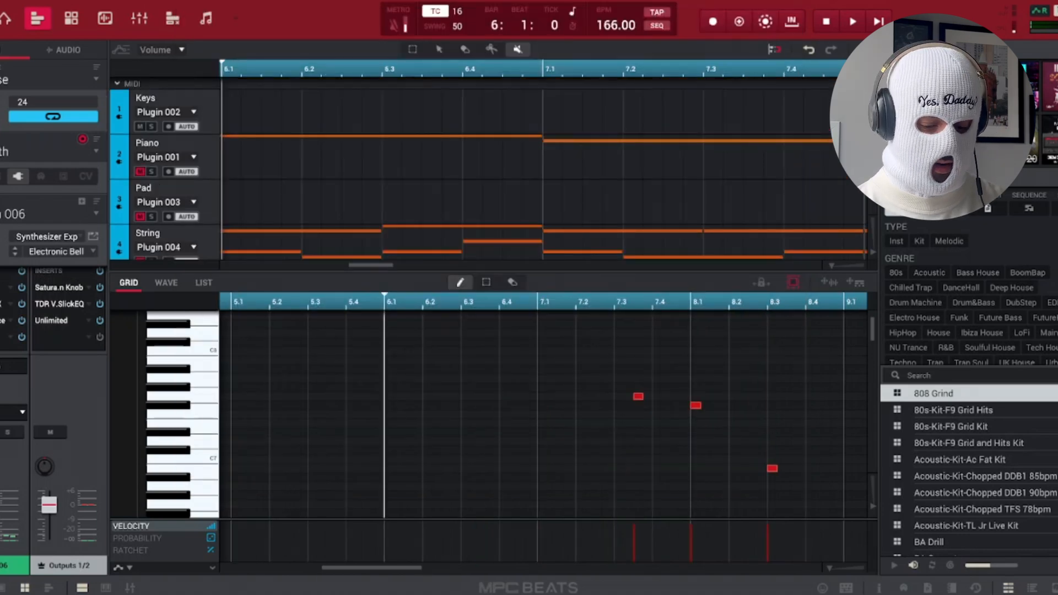
key("space")
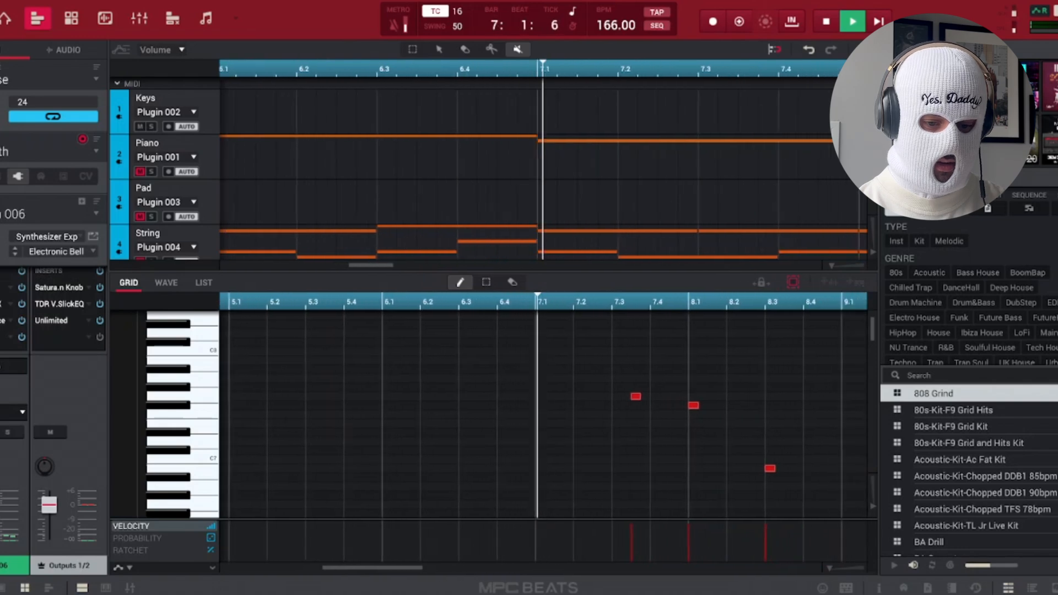